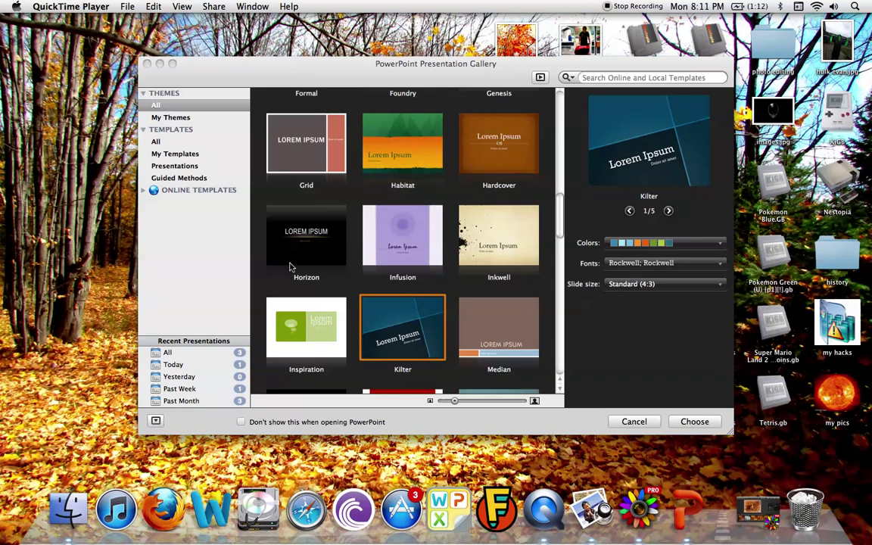
pyautogui.scroll(-15, 389, 220)
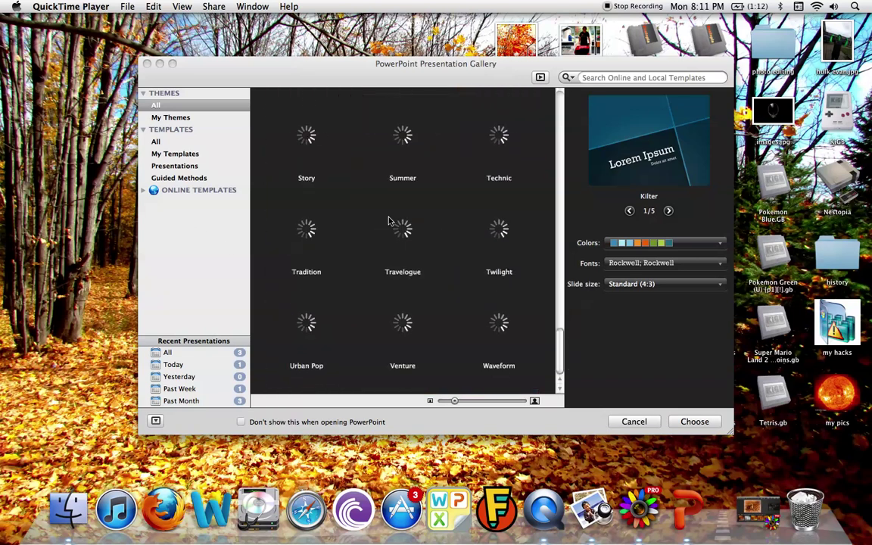
pyautogui.scroll(15, 389, 219)
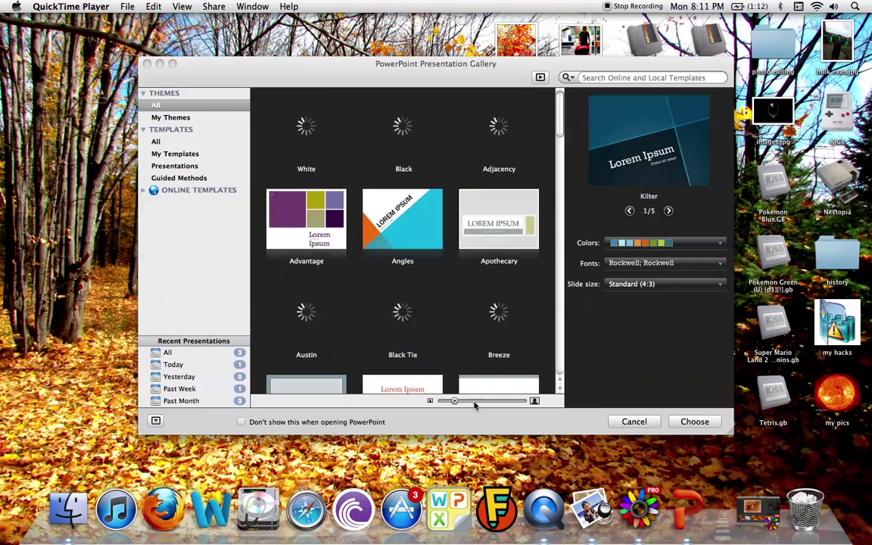
pyautogui.click(147, 64)
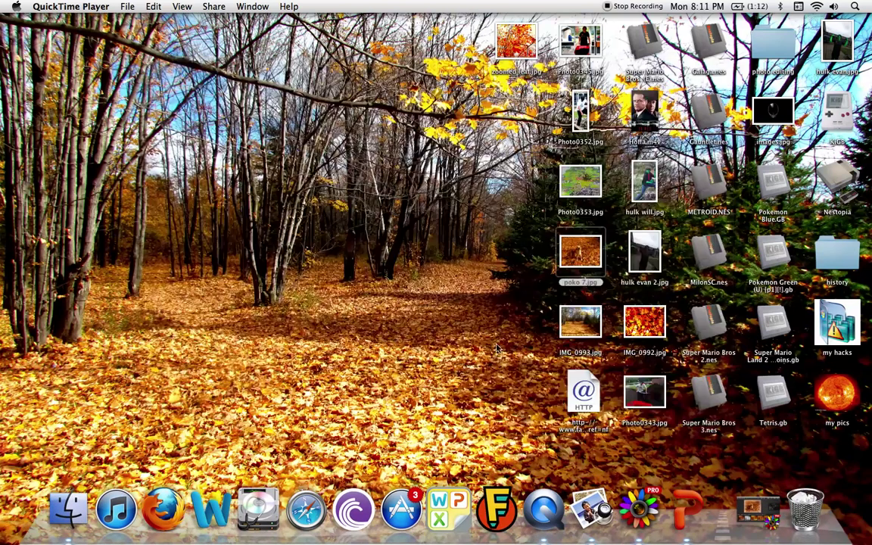
# Switch to PowerPoint and open the presentation gallery from the blank presentation.
pyautogui.click(684, 512)
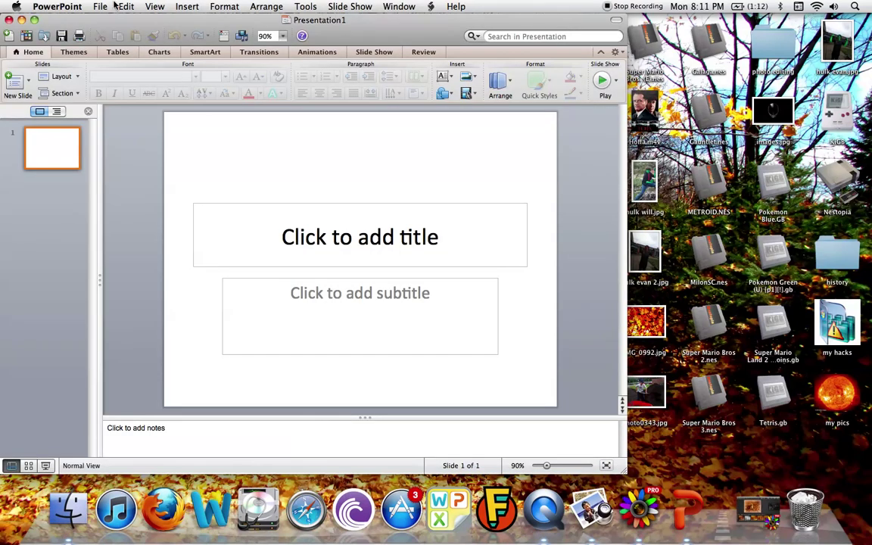
pyautogui.click(99, 6)
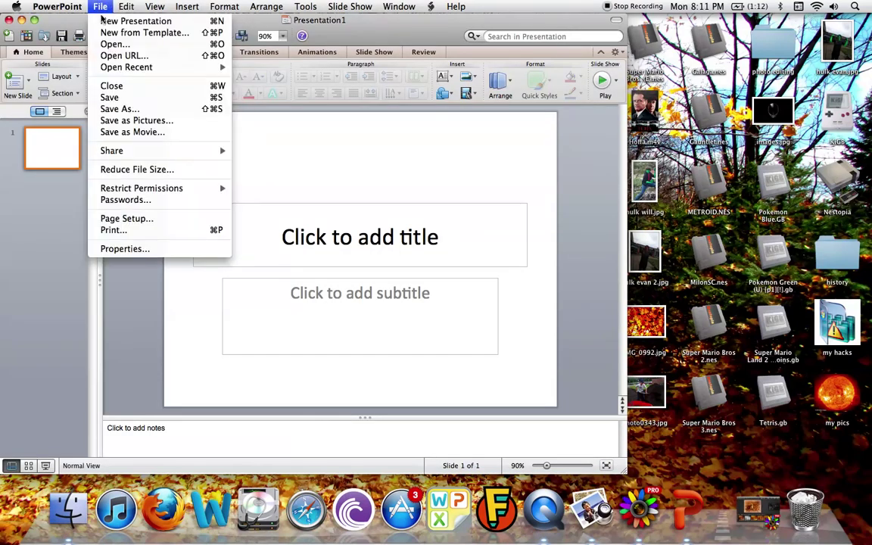
pyautogui.click(53, 35)
pyautogui.click(53, 35)
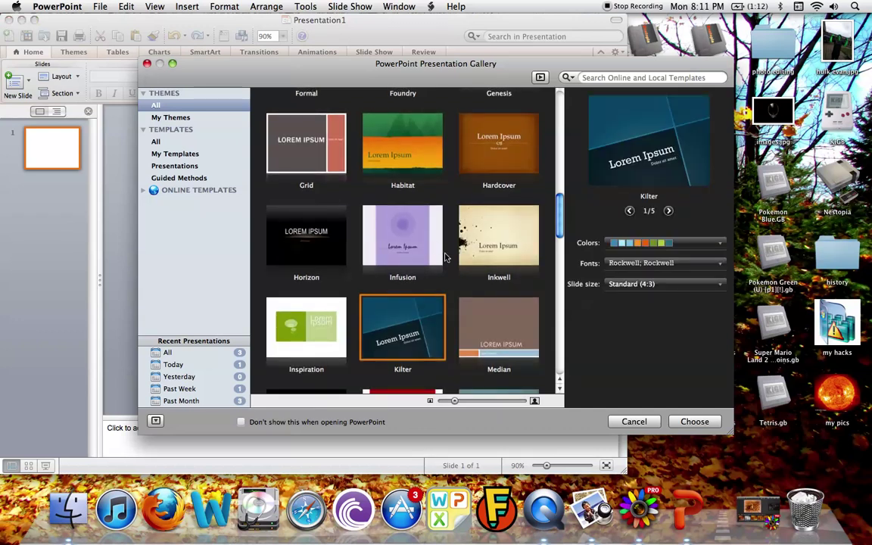
# Browse the gallery's themes and search the online and local templates for "chalk".
pyautogui.scroll(-5, 445, 258)
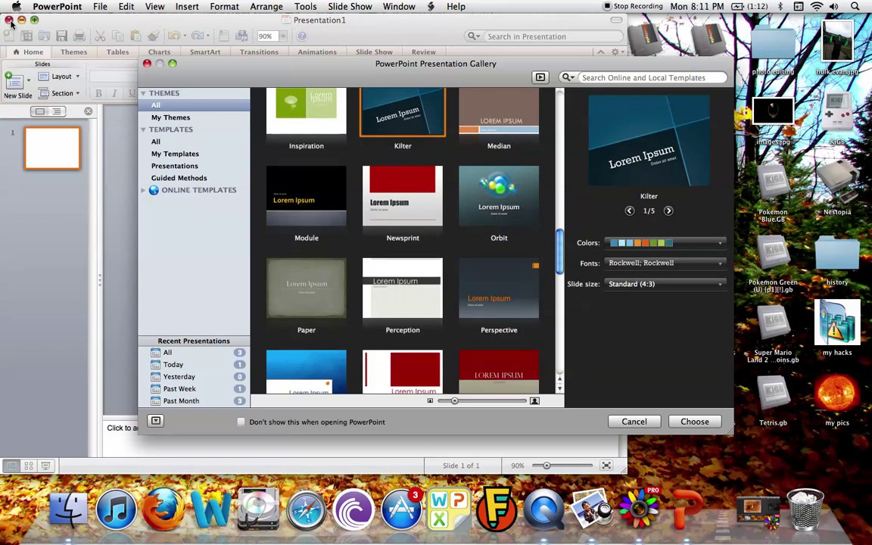
pyautogui.scroll(-6, 392, 229)
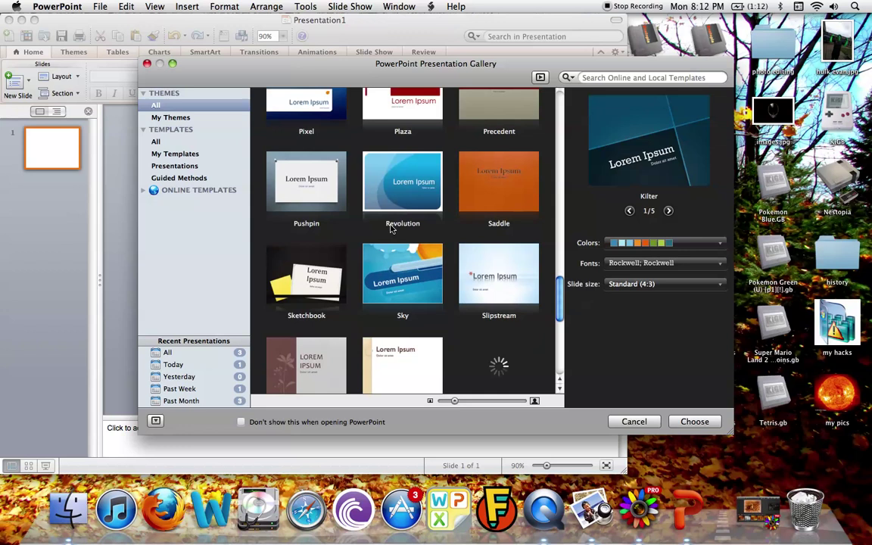
pyautogui.scroll(-6, 392, 229)
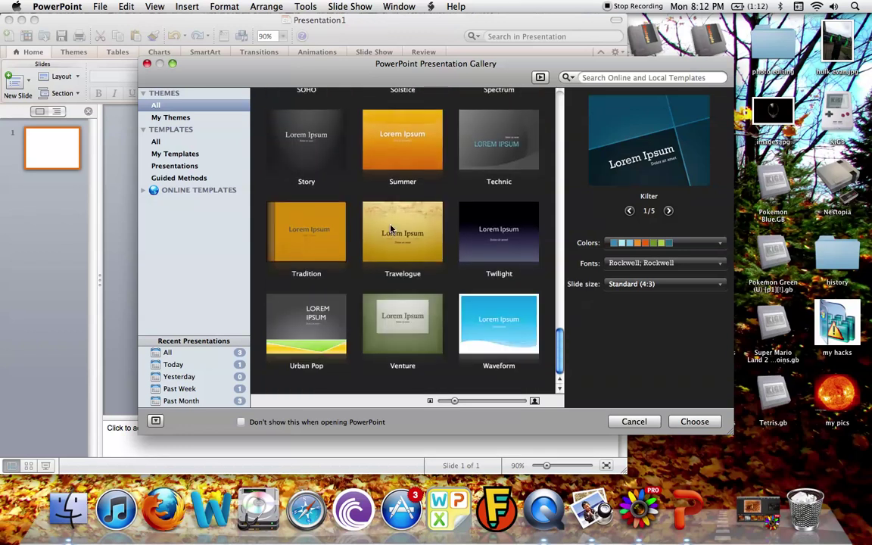
pyautogui.scroll(15, 392, 229)
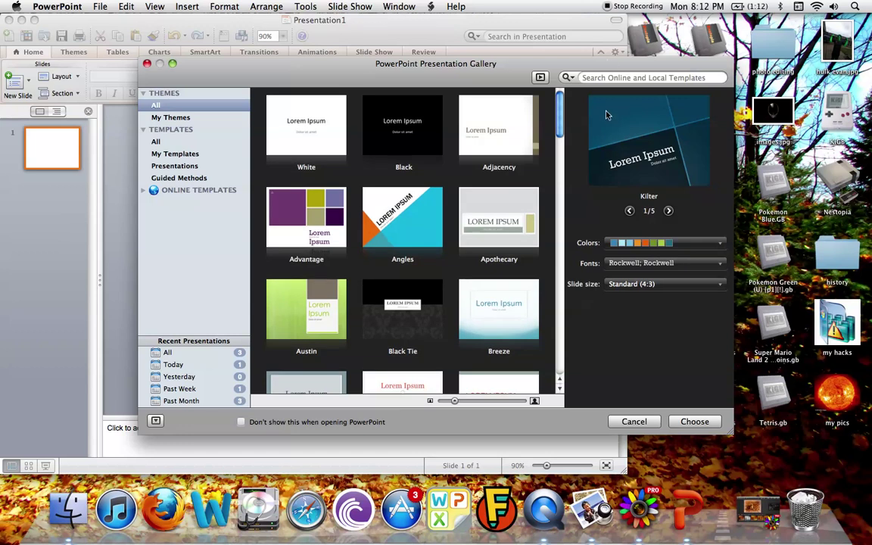
pyautogui.click(619, 78)
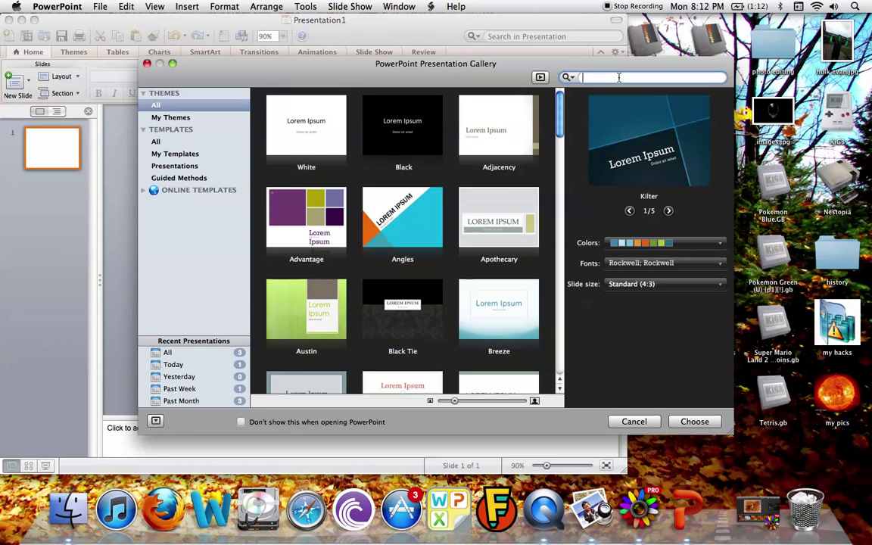
pyautogui.write('chalk')
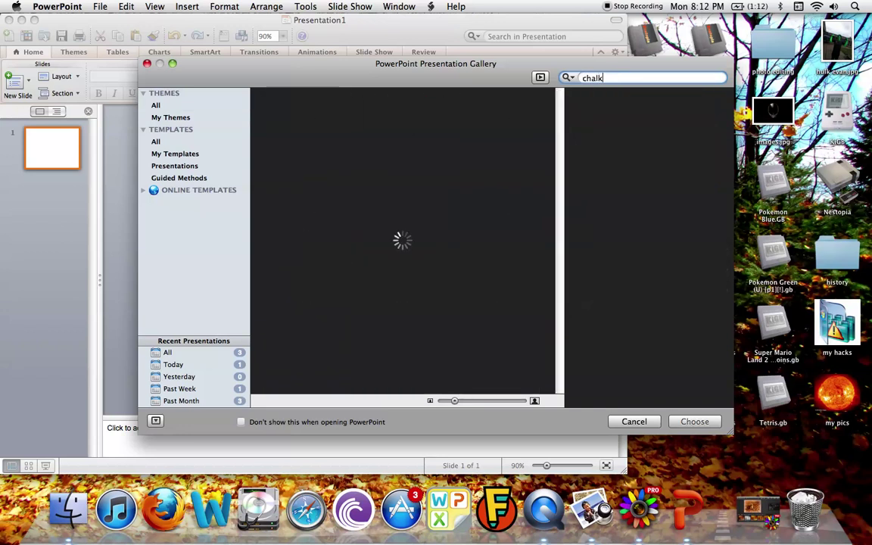
pyautogui.click(280, 114)
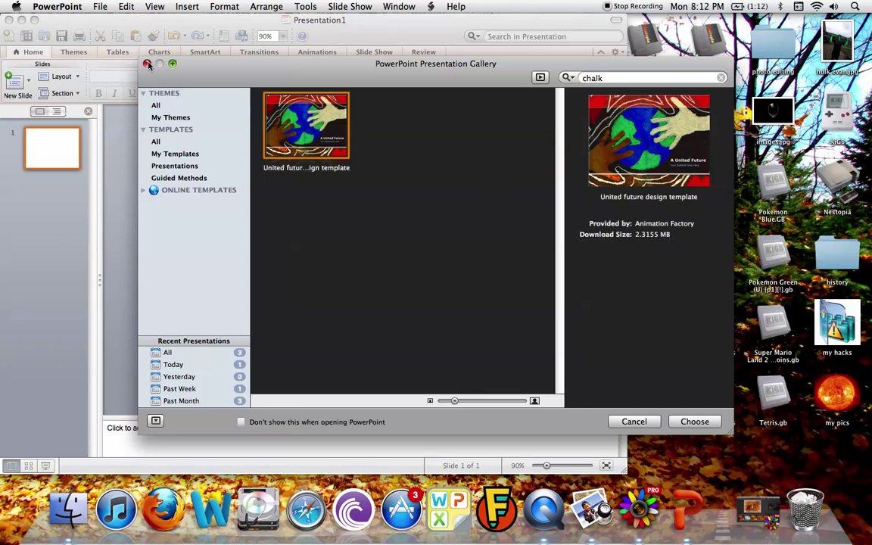
# Return to the full list of themes and create a new presentation with the Sky theme.
pyautogui.click(156, 105)
pyautogui.scroll(-5, 351, 159)
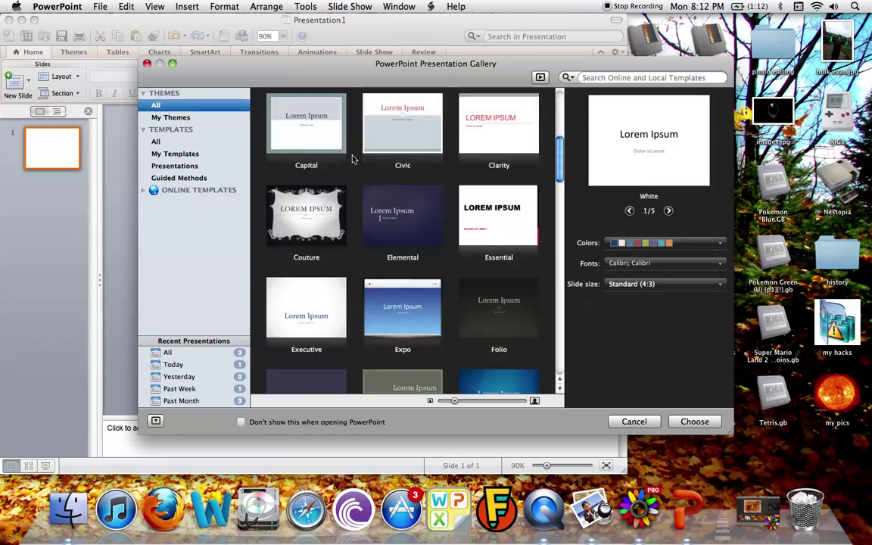
pyautogui.scroll(-15, 352, 159)
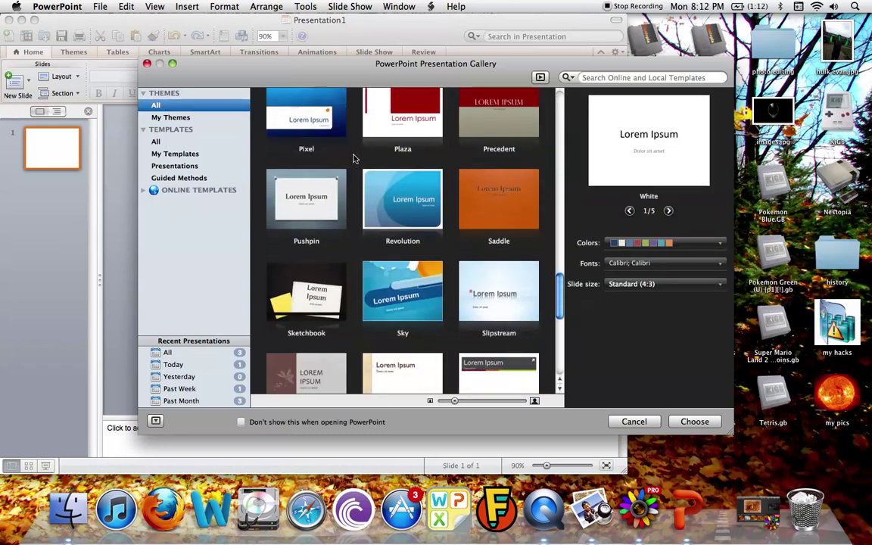
pyautogui.click(436, 325)
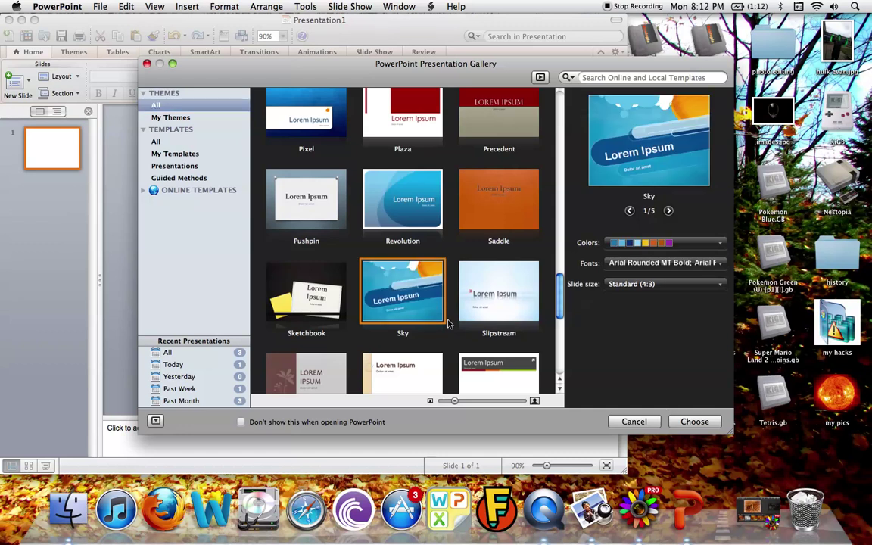
pyautogui.click(695, 423)
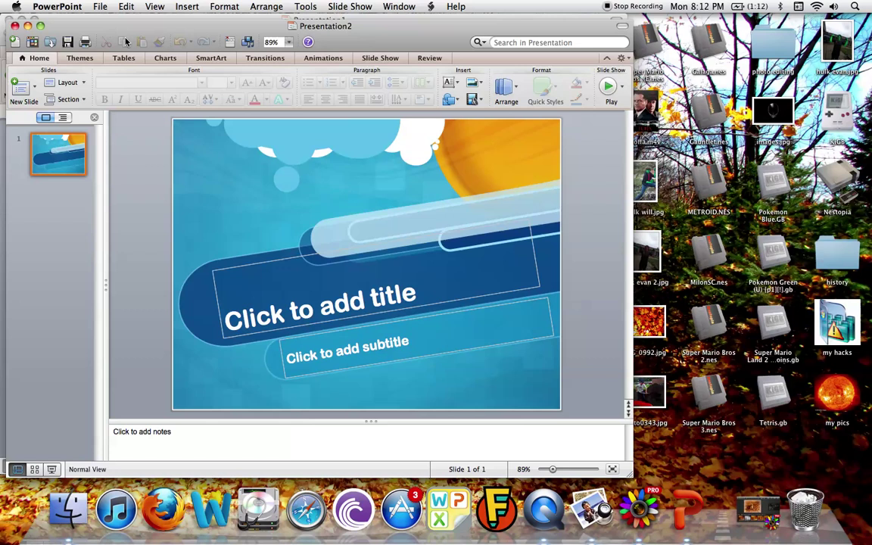
# Close the picture insertion options and widen the presentation window to almost the full screen width.
pyautogui.click(480, 84)
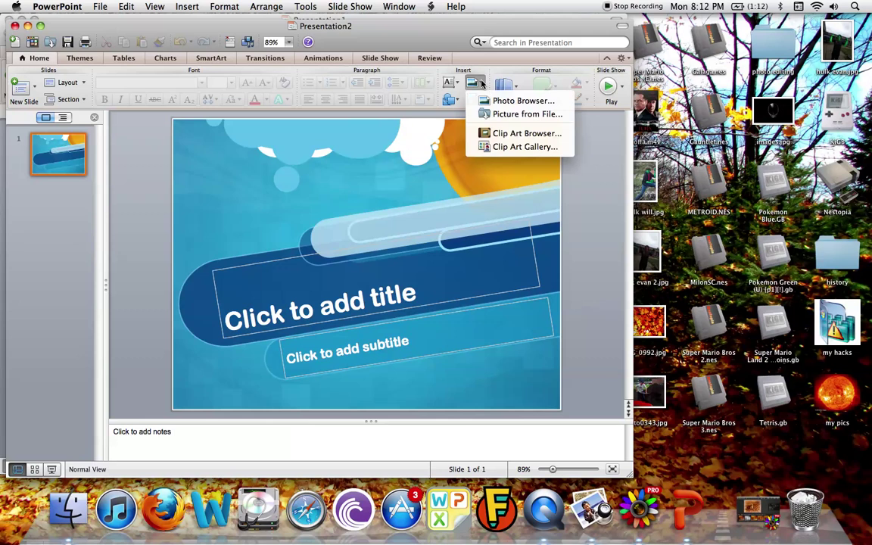
pyautogui.click(629, 468)
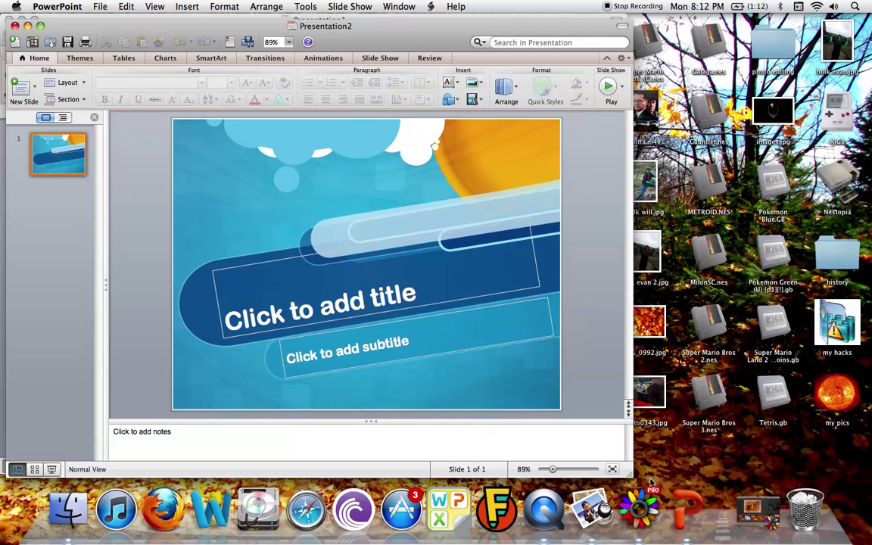
pyautogui.moveTo(629, 477); pyautogui.dragTo(855, 478)
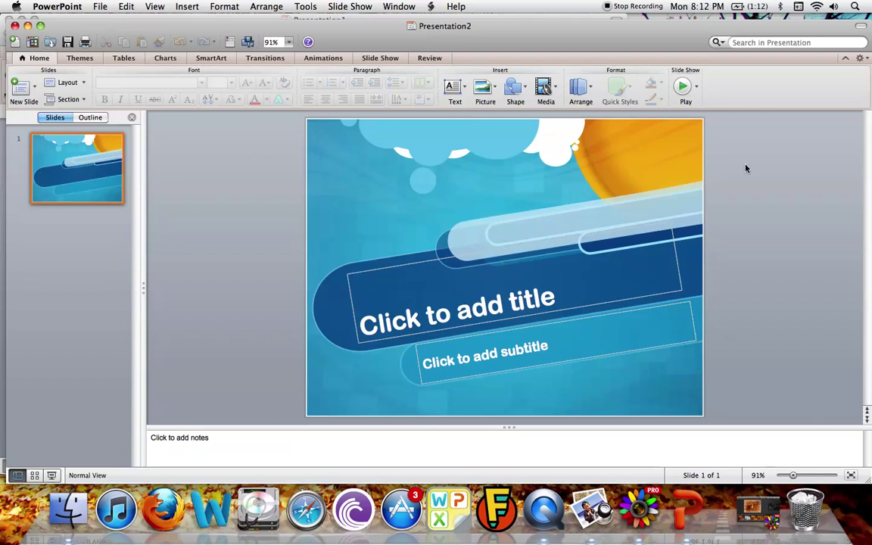
# Insert the picture IMG_0992 from the Photos library on slide 1 and shrink it to about 6.9 cm high by 9.2 cm wide.
pyautogui.click(485, 90)
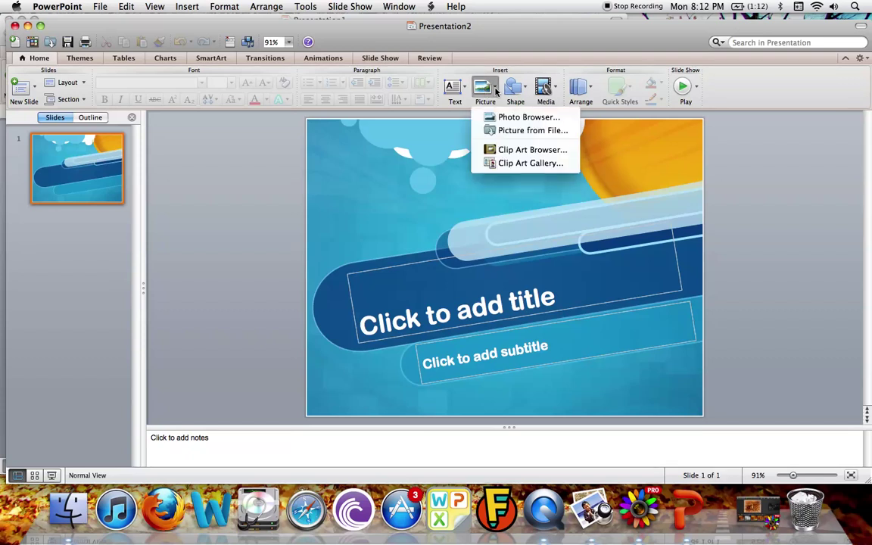
pyautogui.click(530, 130)
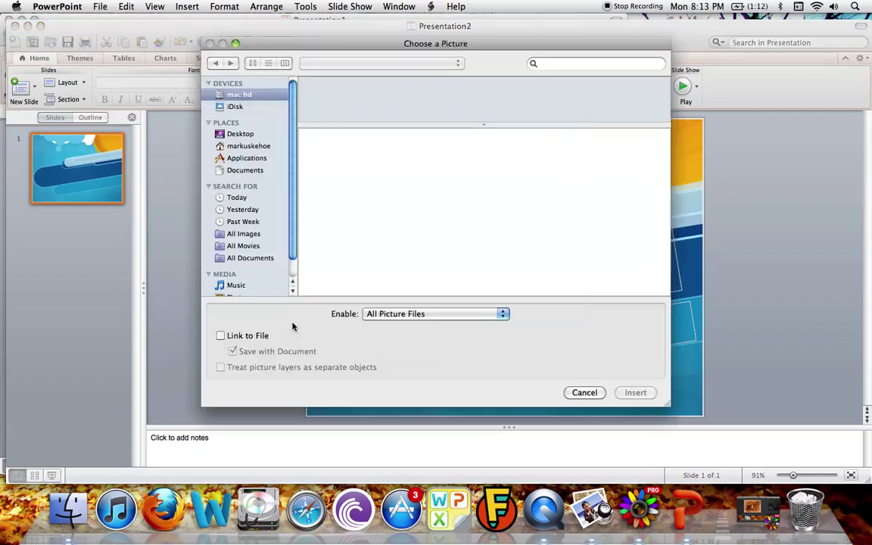
pyautogui.scroll(-2, 250, 106)
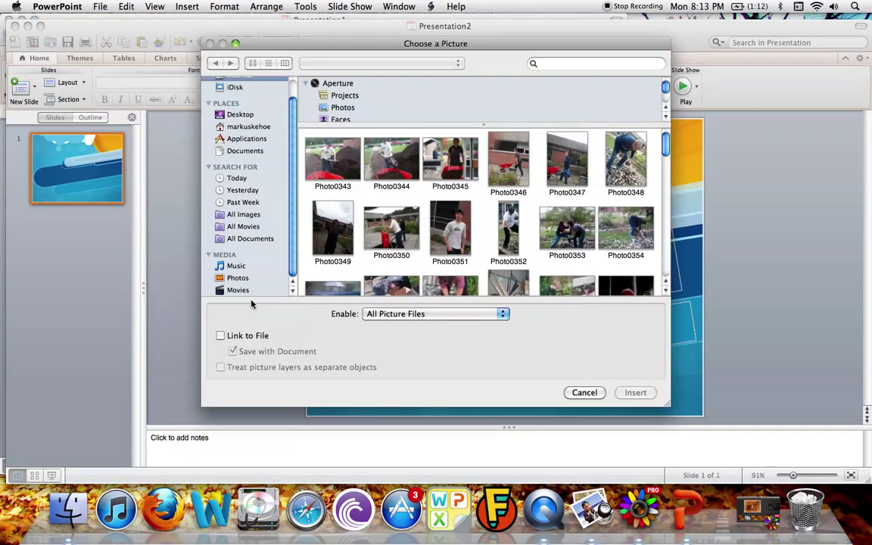
pyautogui.click(238, 277)
pyautogui.scroll(-15, 341, 232)
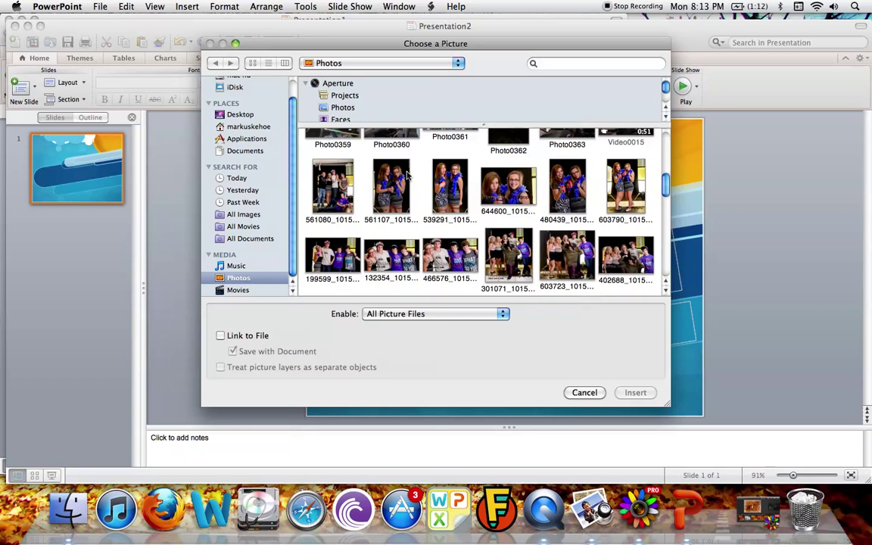
pyautogui.scroll(5, 478, 210)
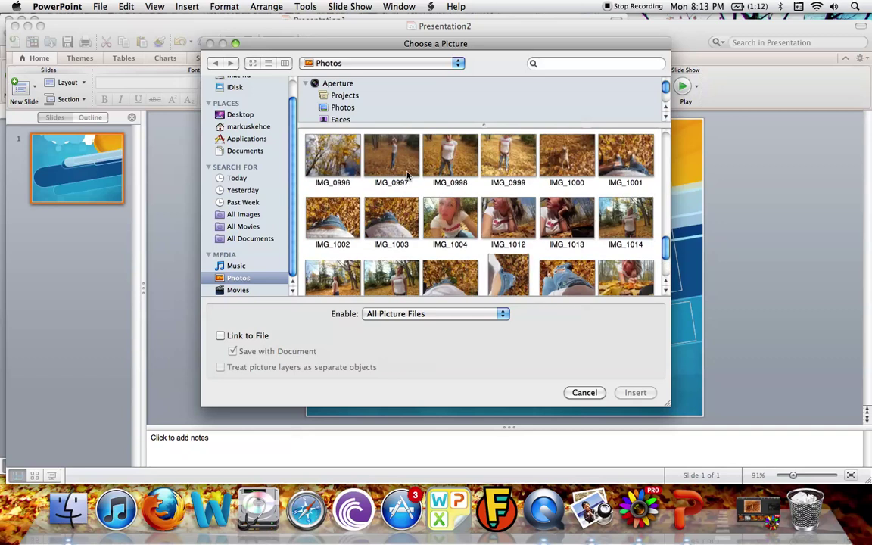
pyautogui.click(474, 211)
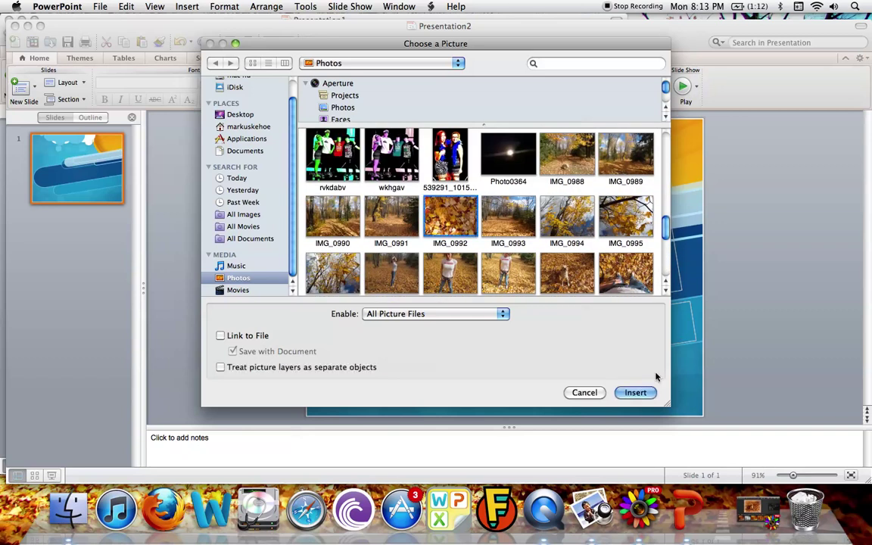
pyautogui.click(640, 393)
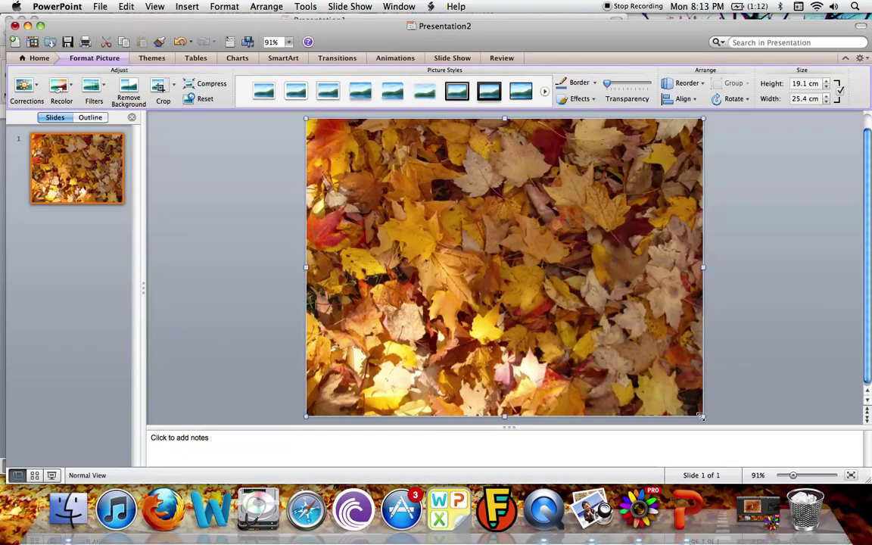
pyautogui.moveTo(703, 416); pyautogui.dragTo(449, 226)
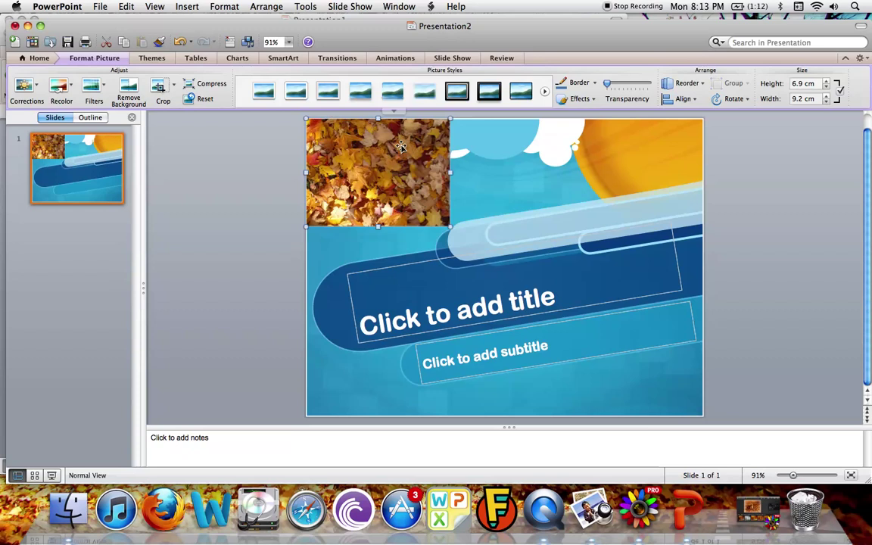
# Add a second slide after the title slide and view both slides.
pyautogui.click(37, 59)
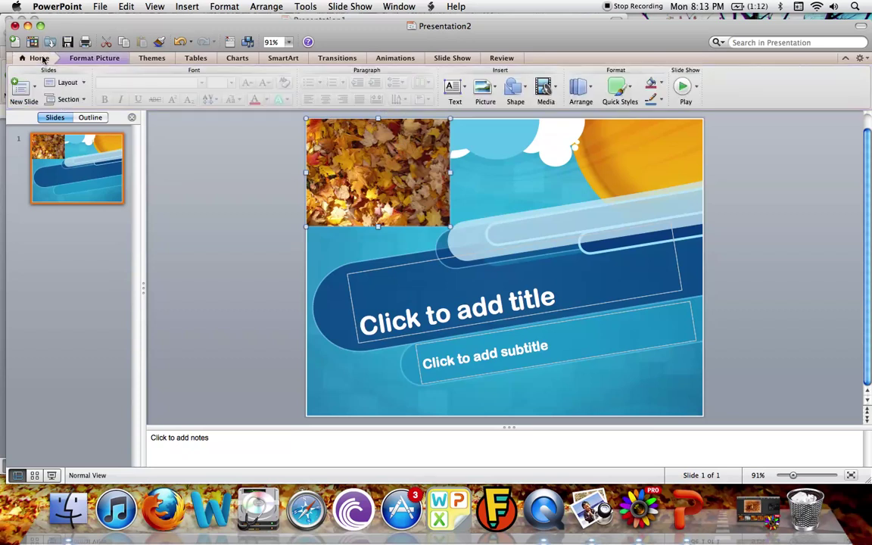
pyautogui.click(23, 88)
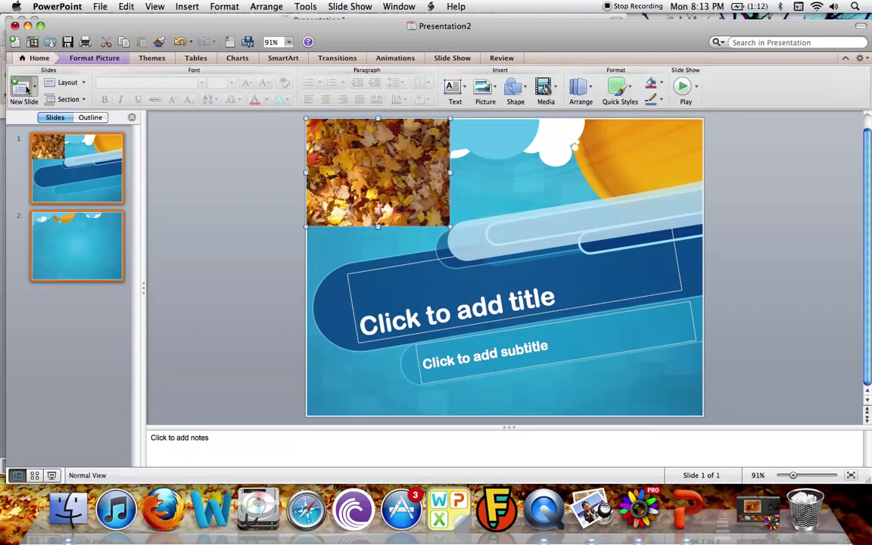
pyautogui.click(82, 246)
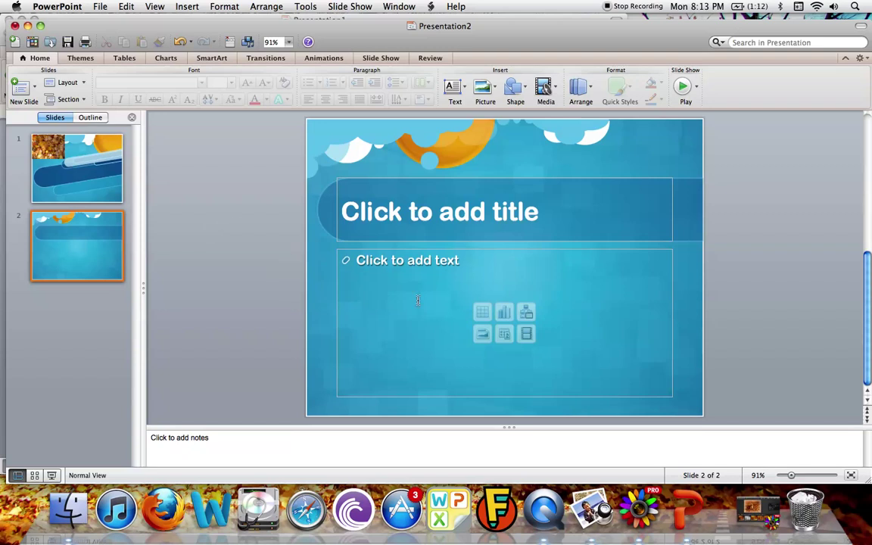
pyautogui.click(43, 159)
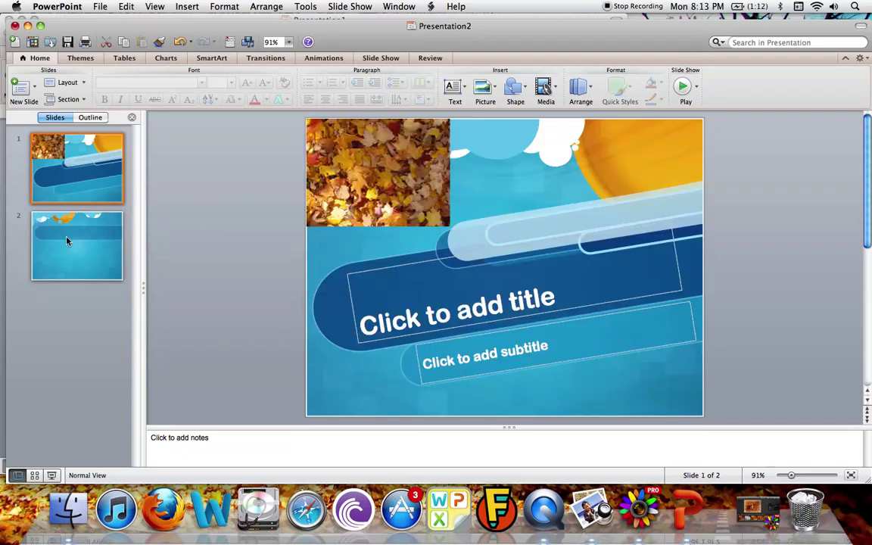
# Enter "Leaf project" as the title of slide 2.
pyautogui.click(75, 268)
pyautogui.click(436, 210)
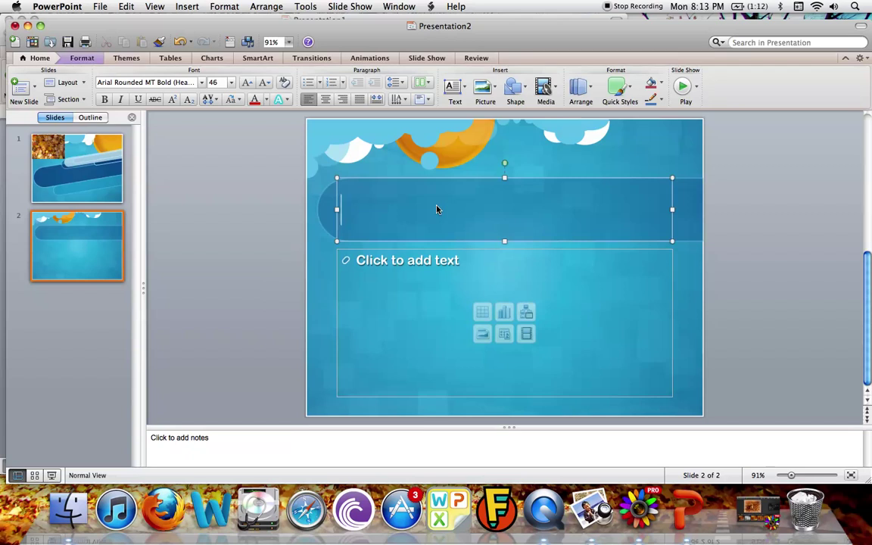
pyautogui.write('Leaf ')
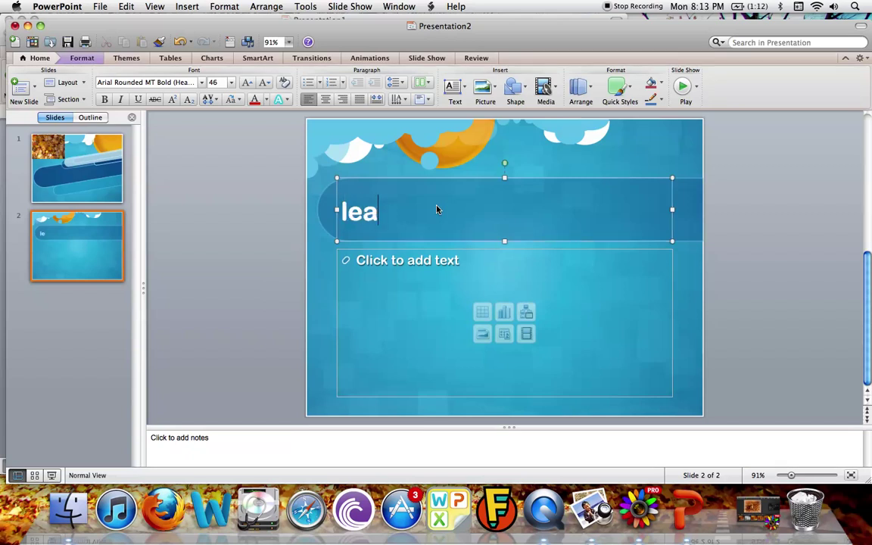
pyautogui.write('project')
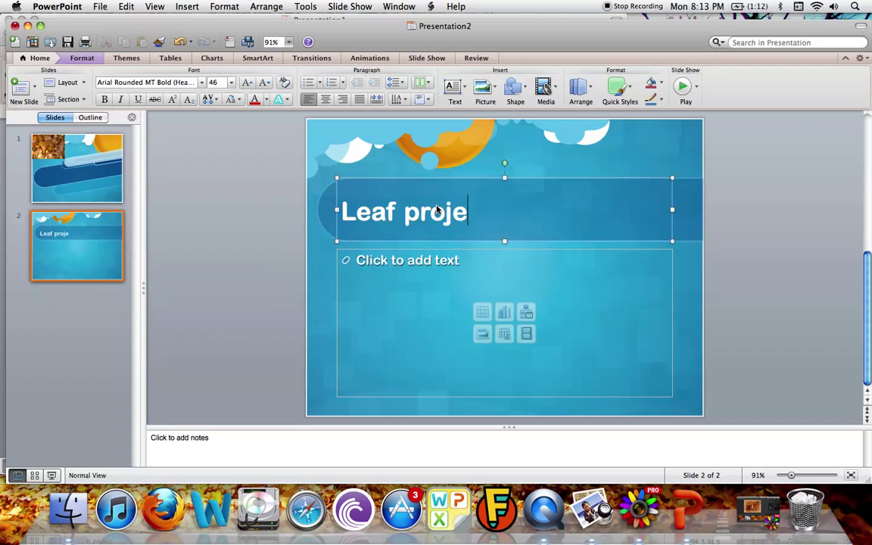
# Enter "jewfgh" as the first bullet in the body of slide 2 and view the available font sizes.
pyautogui.click(444, 258)
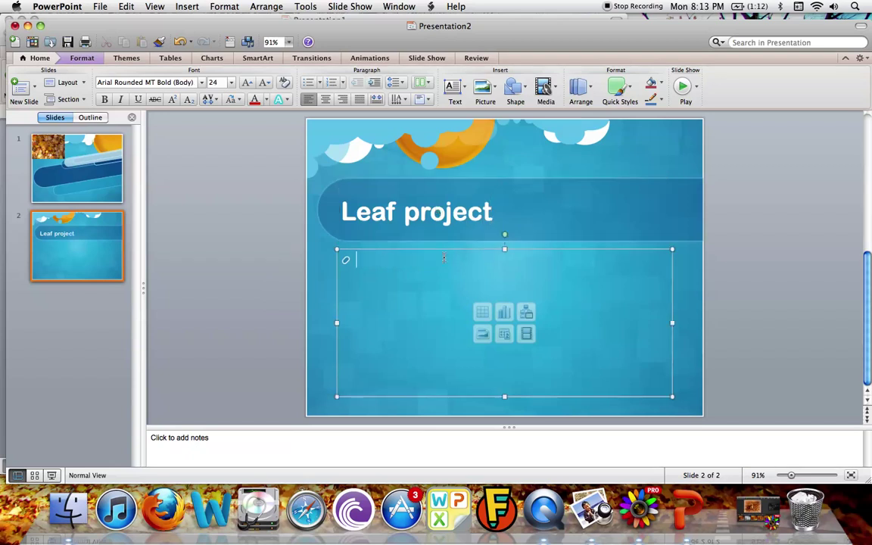
pyautogui.write('jewfgh')
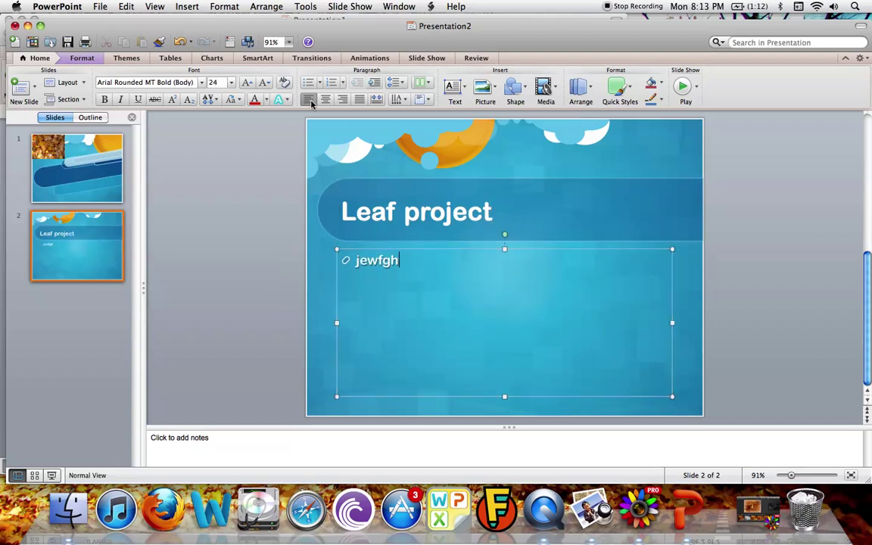
pyautogui.click(230, 82)
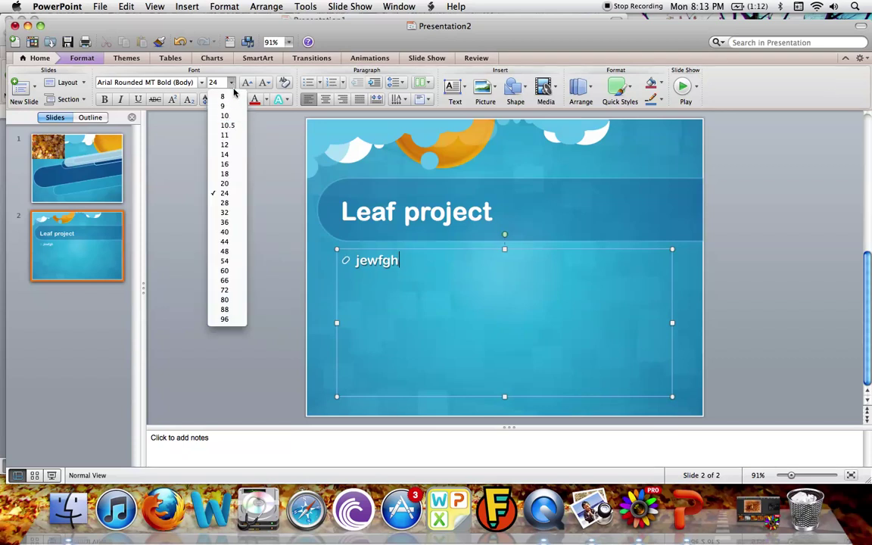
pyautogui.click(232, 85)
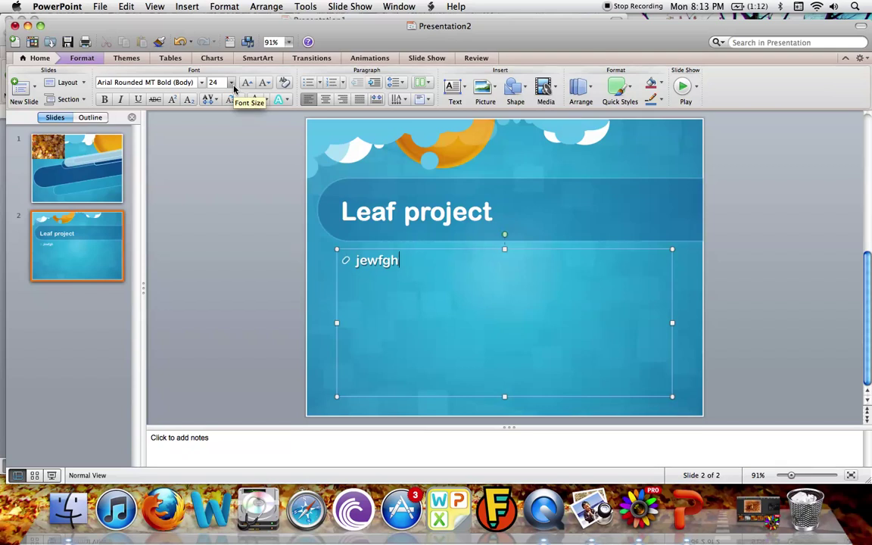
pyautogui.press('XF86MonBrightnessUp')
# Browse the iPhoto library for a movie file to insert and close the chooser without inserting one.
pyautogui.click(540, 81)
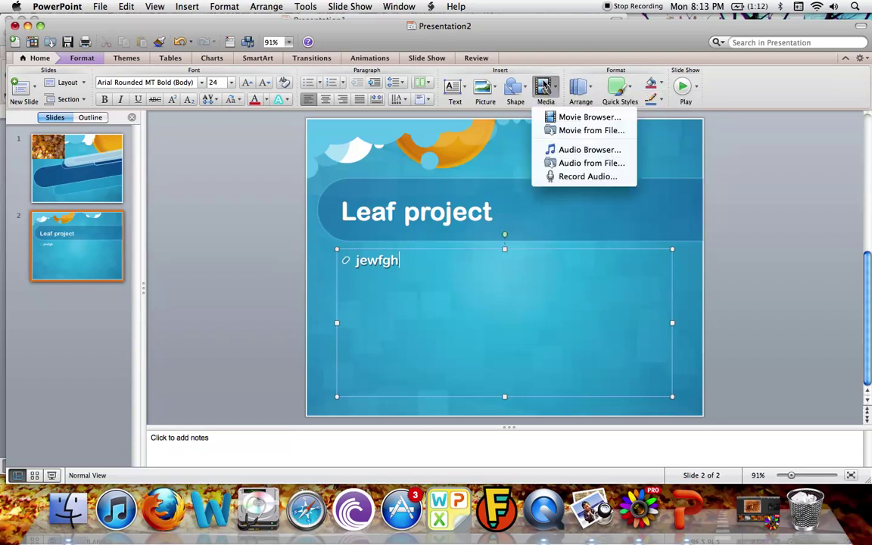
pyautogui.click(582, 131)
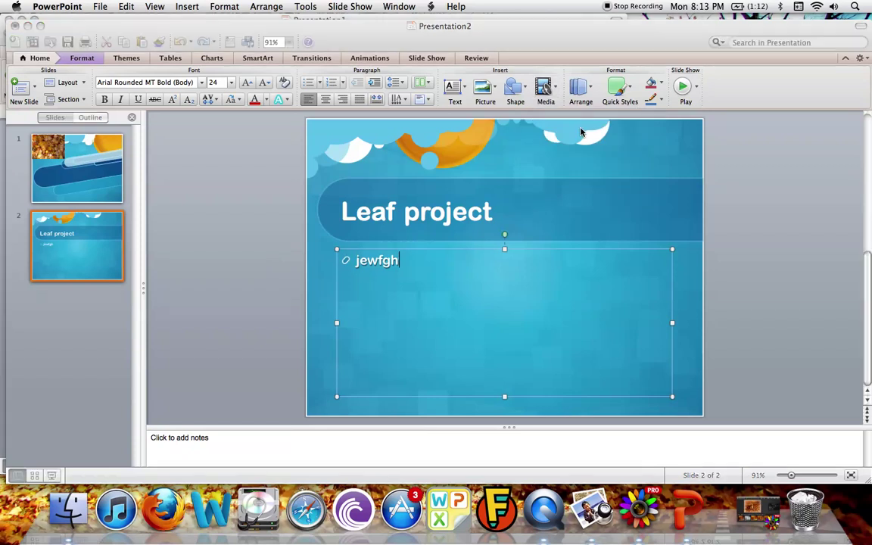
pyautogui.scroll(-5, 457, 185)
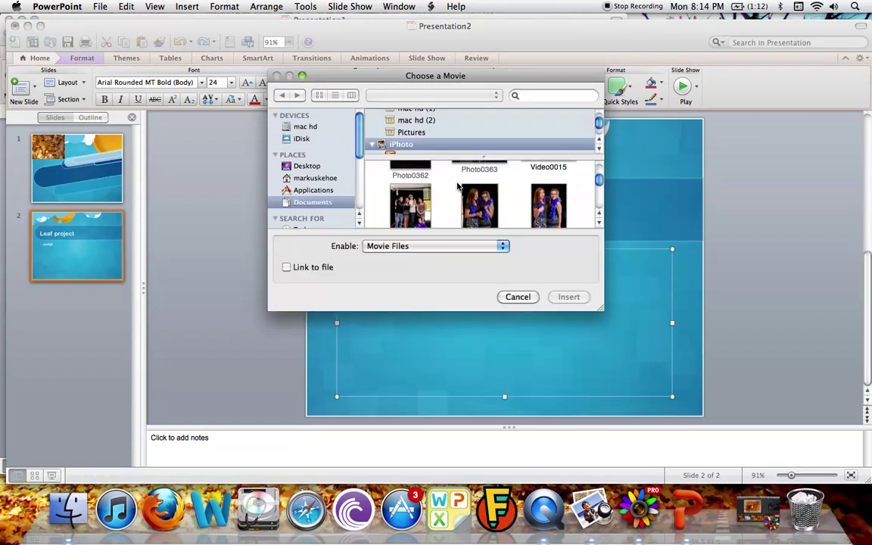
pyautogui.scroll(2, 457, 186)
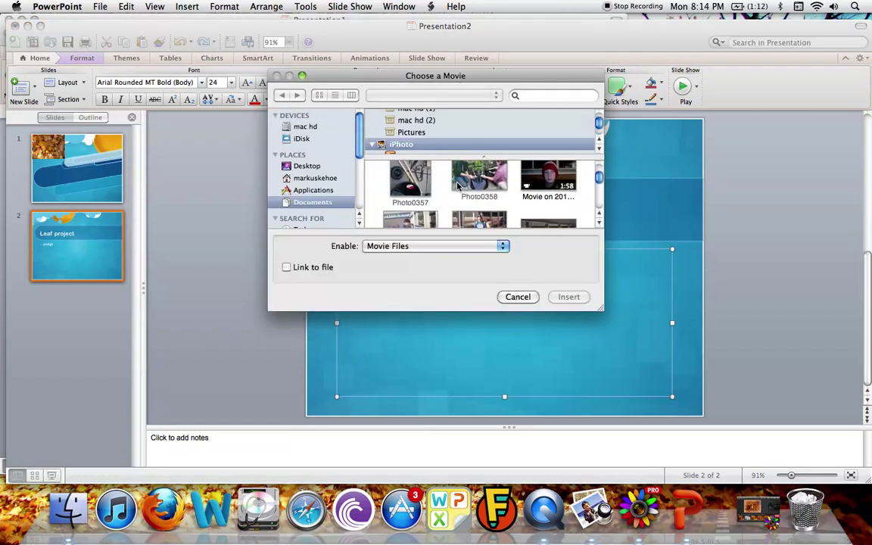
pyautogui.scroll(3, 457, 186)
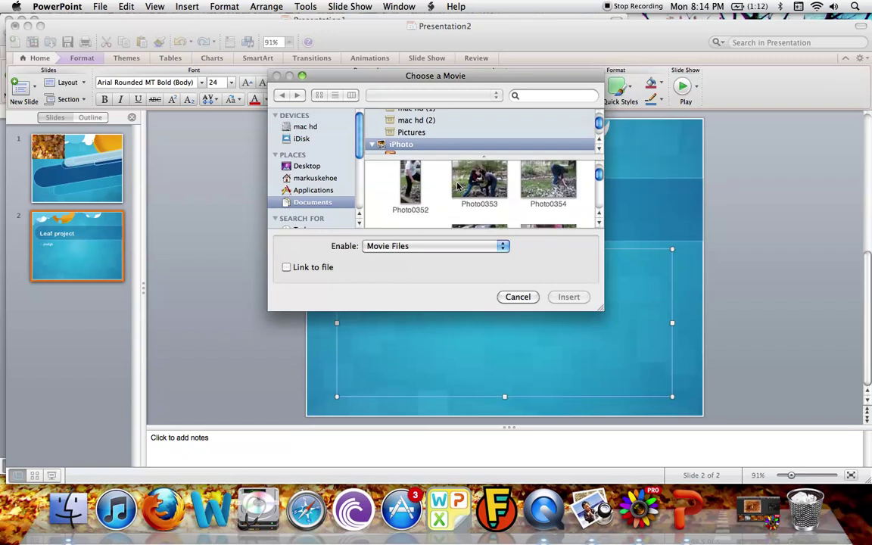
pyautogui.click(512, 297)
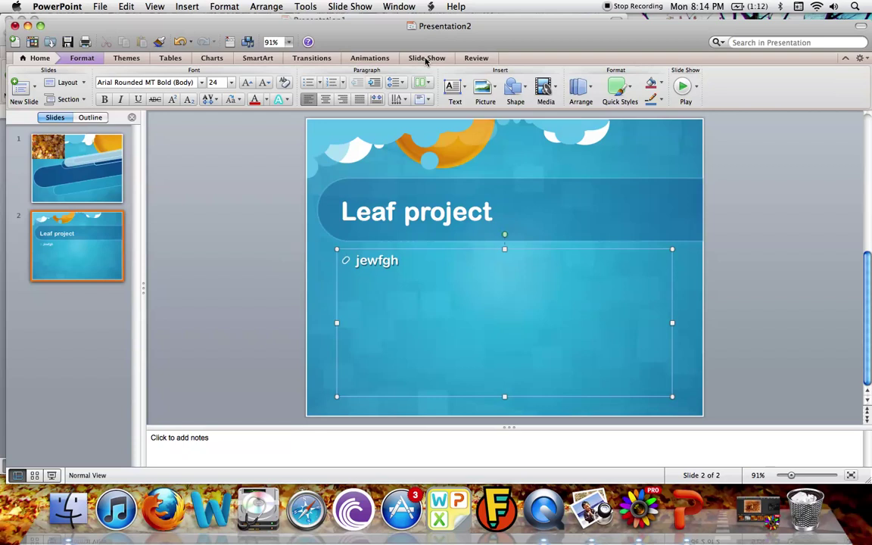
# View the themes and table styles, and insert a 3-D Surface chart on slide 2.
pyautogui.click(129, 59)
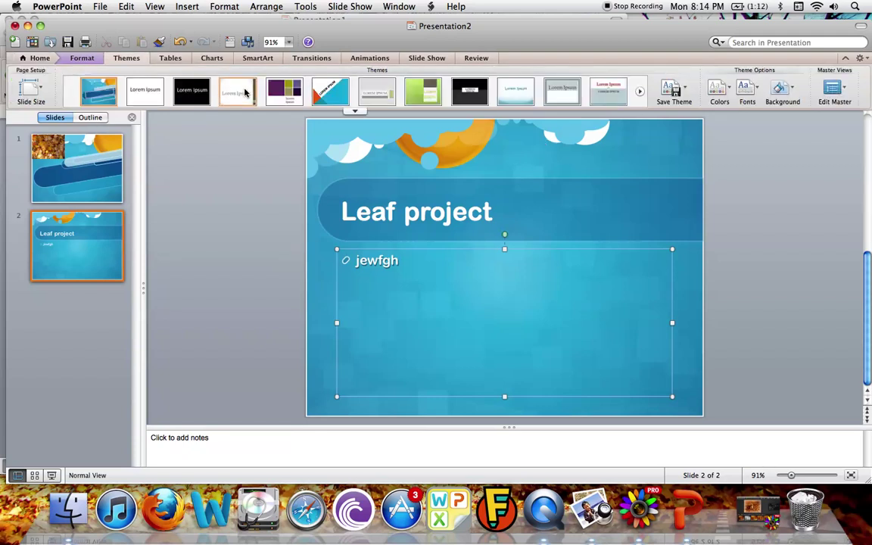
pyautogui.click(170, 57)
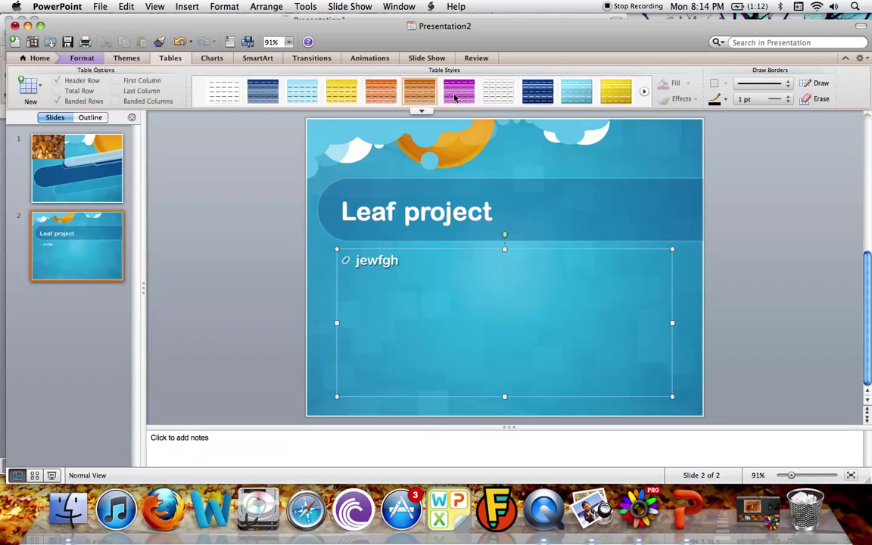
pyautogui.click(203, 59)
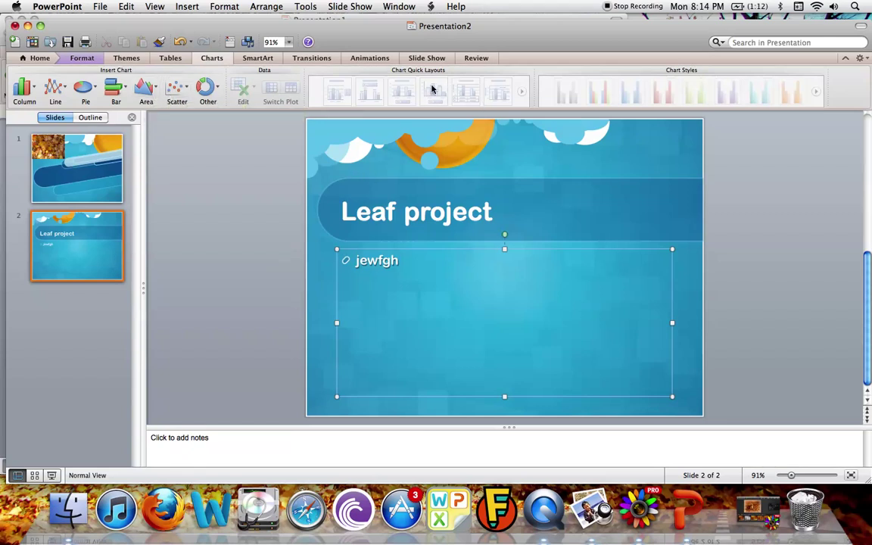
pyautogui.click(219, 90)
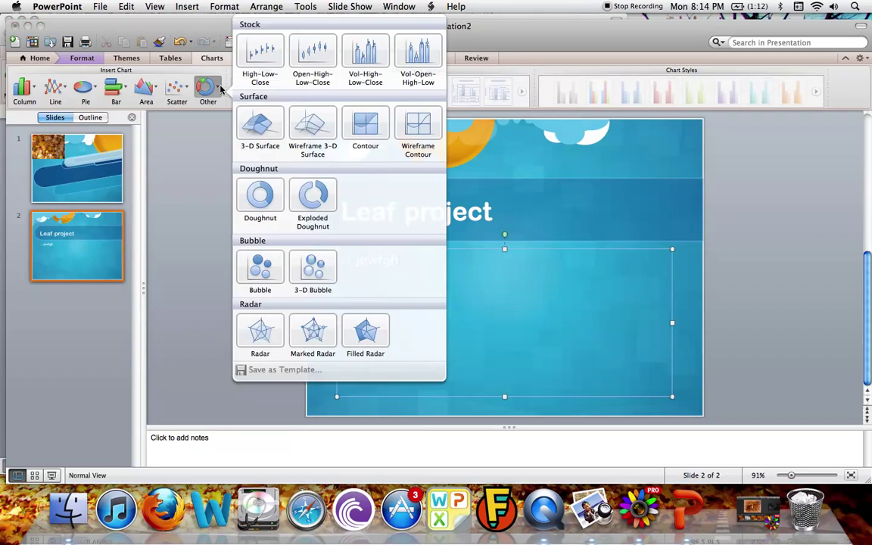
pyautogui.click(271, 138)
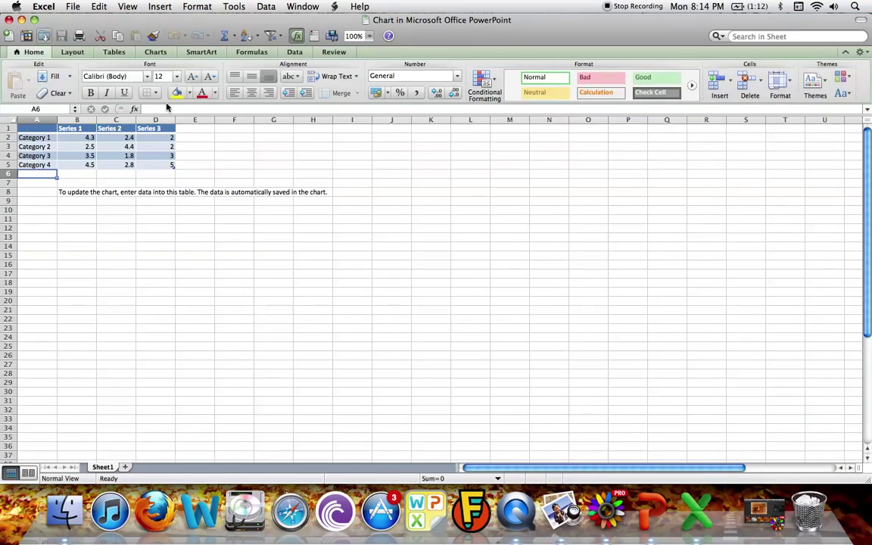
# Fill the category labels from cell A2 across the chart's data table to D5 and close the data sheet.
pyautogui.moveTo(107, 154); pyautogui.dragTo(141, 168)
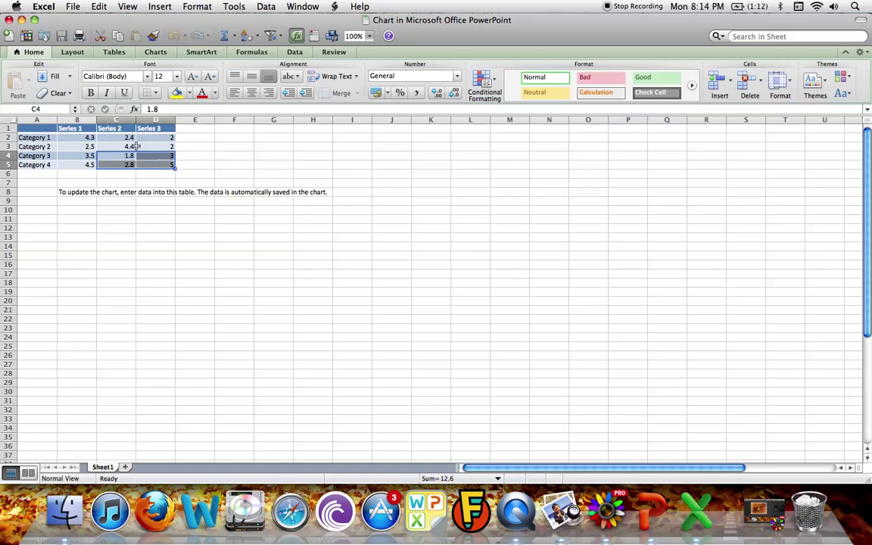
pyautogui.click(99, 164)
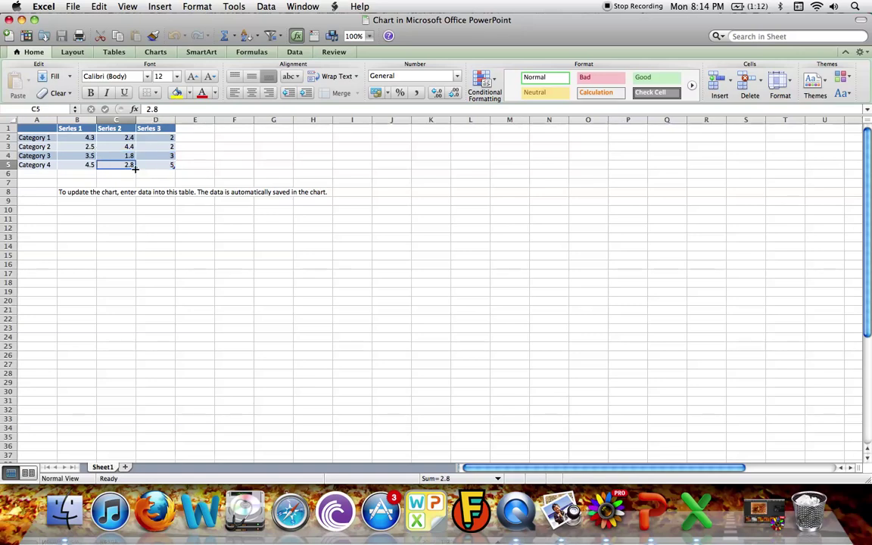
pyautogui.click(40, 137)
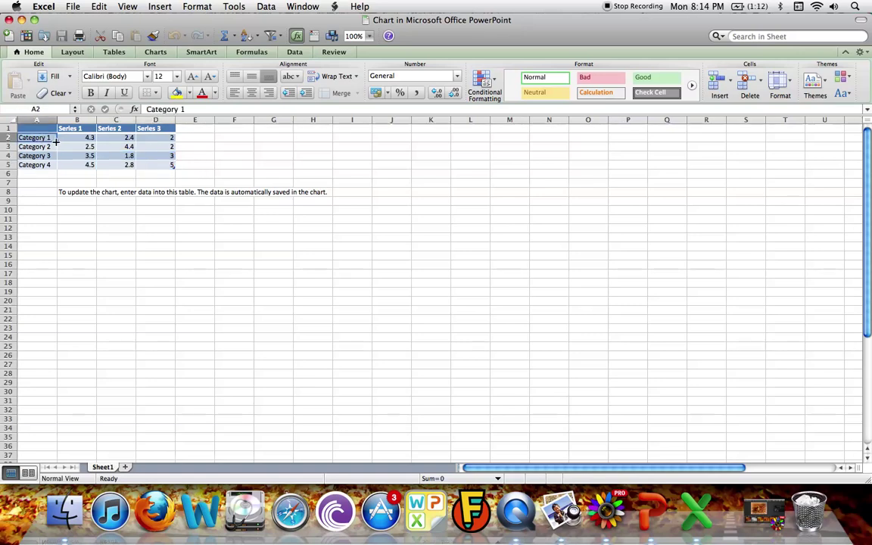
pyautogui.moveTo(55, 142); pyautogui.dragTo(175, 166)
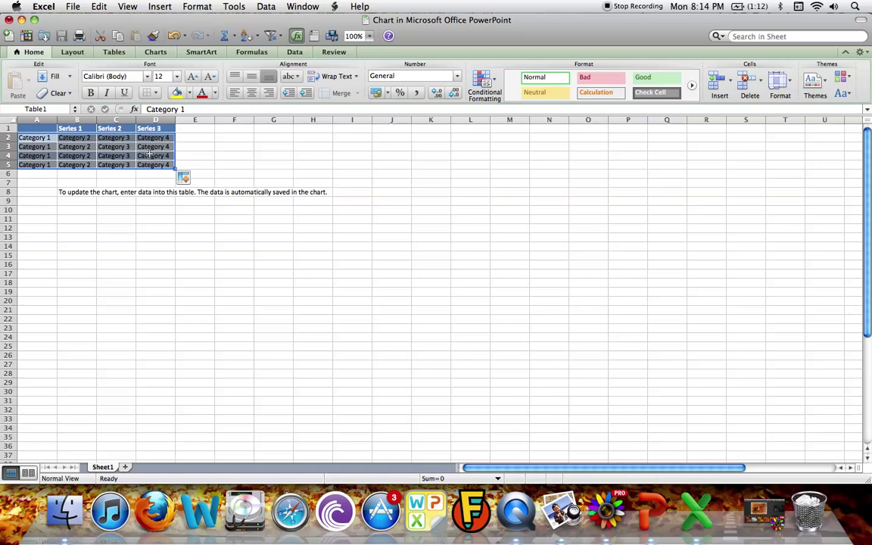
pyautogui.click(146, 154)
pyautogui.click(115, 262)
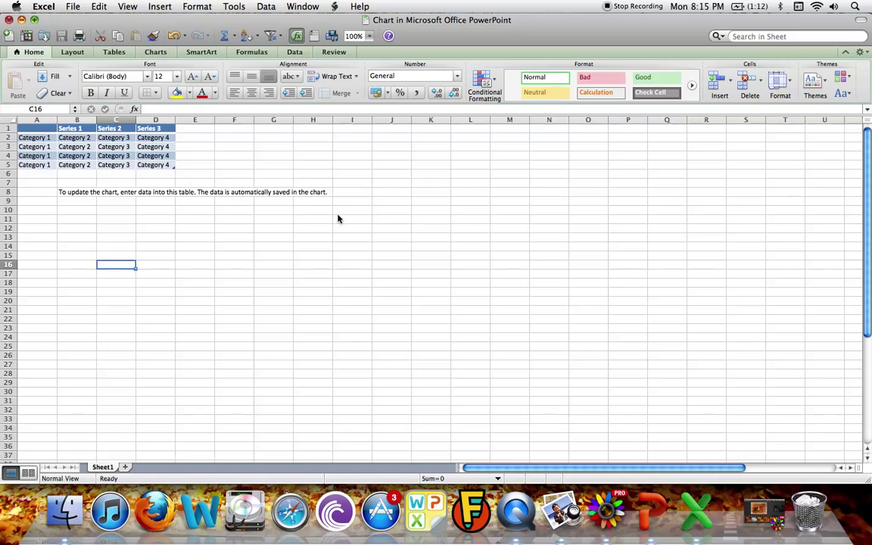
pyautogui.press('super+w')
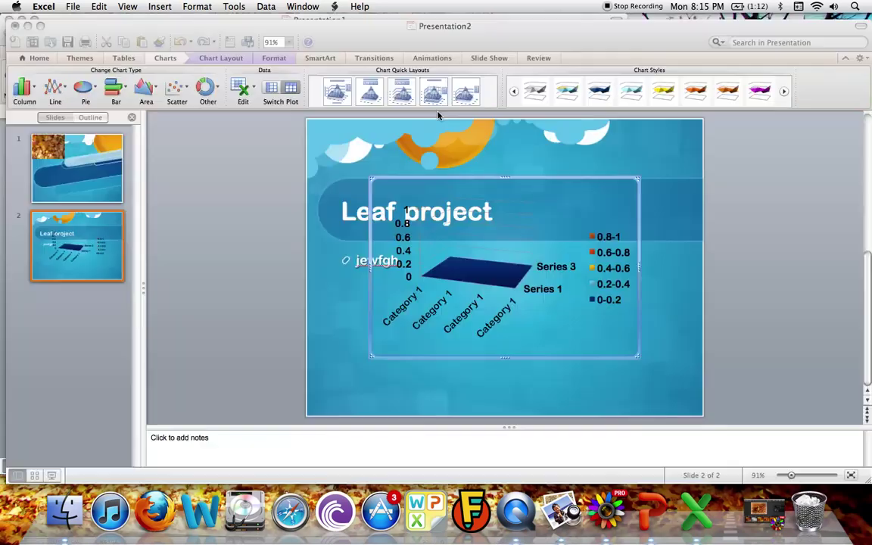
# Shrink the chart from its upper-left corner so it sits below the title and beside the bullet text, and deselect it.
pyautogui.click(542, 339)
pyautogui.moveTo(402, 173); pyautogui.dragTo(429, 218)
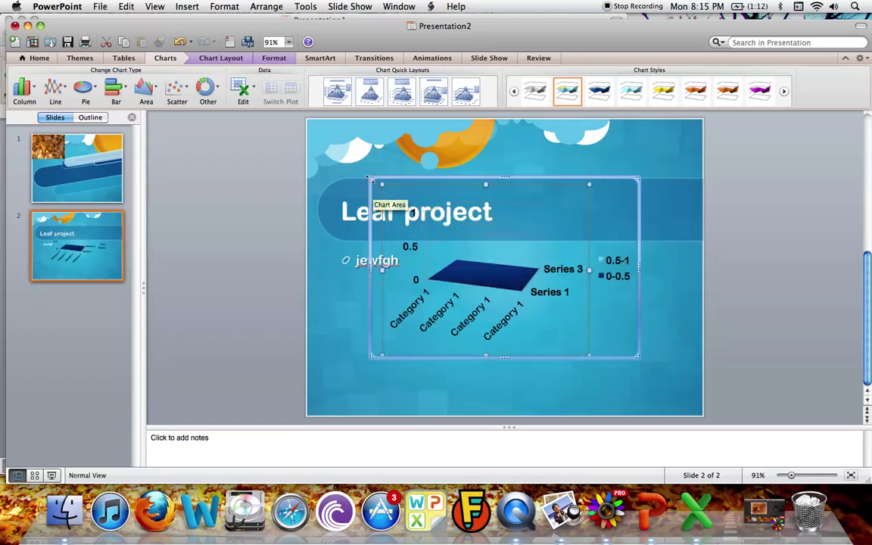
pyautogui.moveTo(371, 179); pyautogui.dragTo(401, 241)
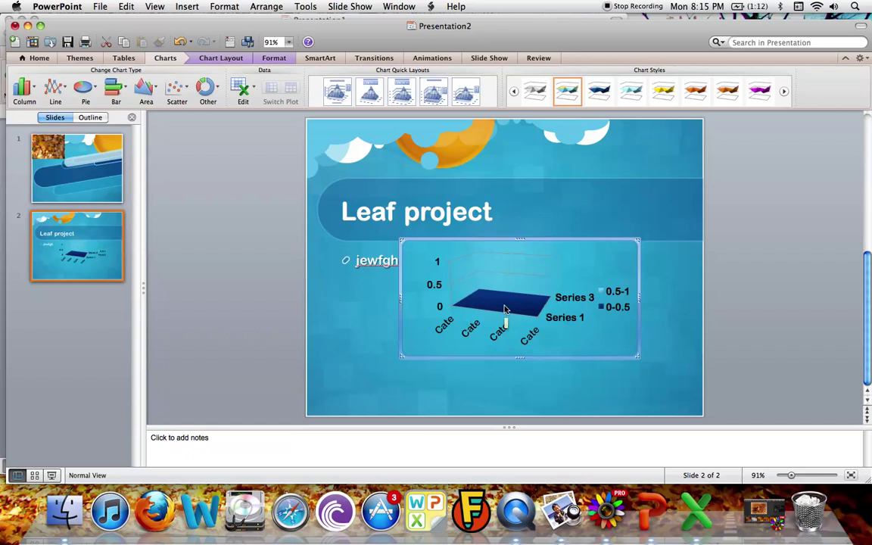
pyautogui.click(325, 363)
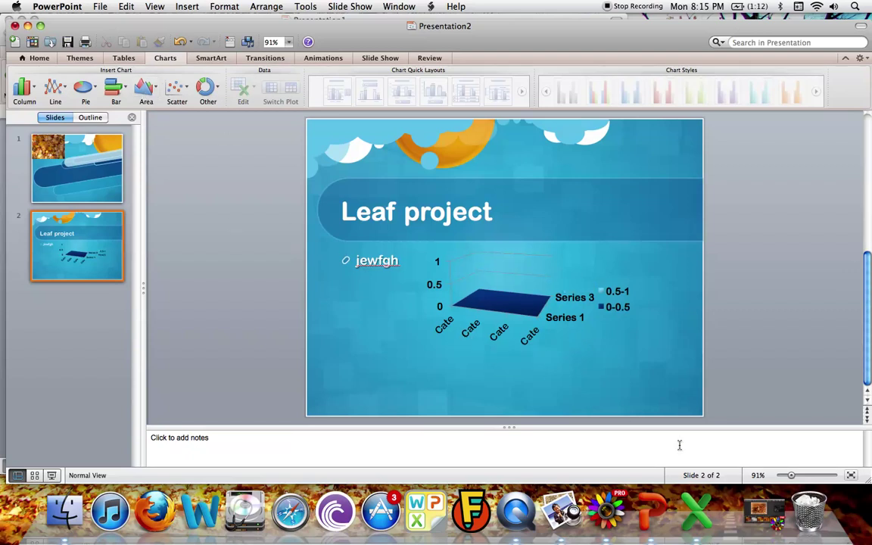
pyautogui.click(698, 510)
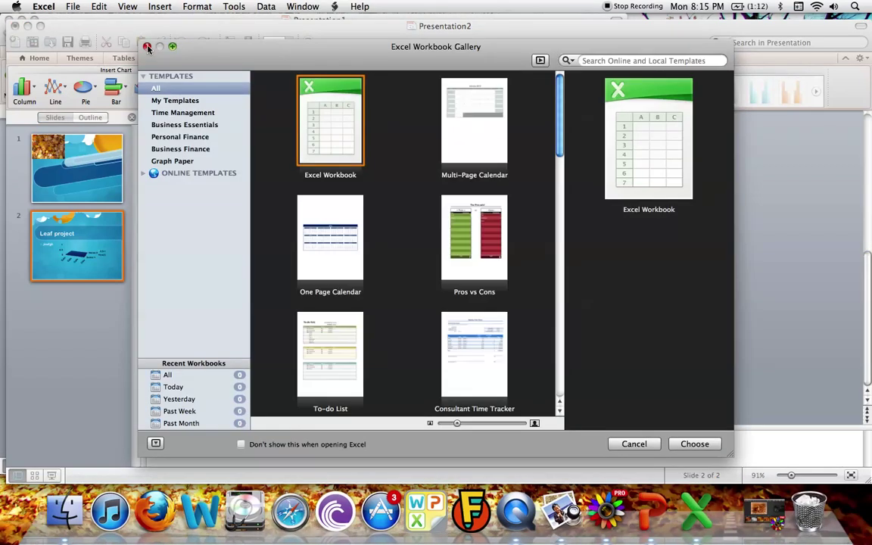
pyautogui.click(148, 47)
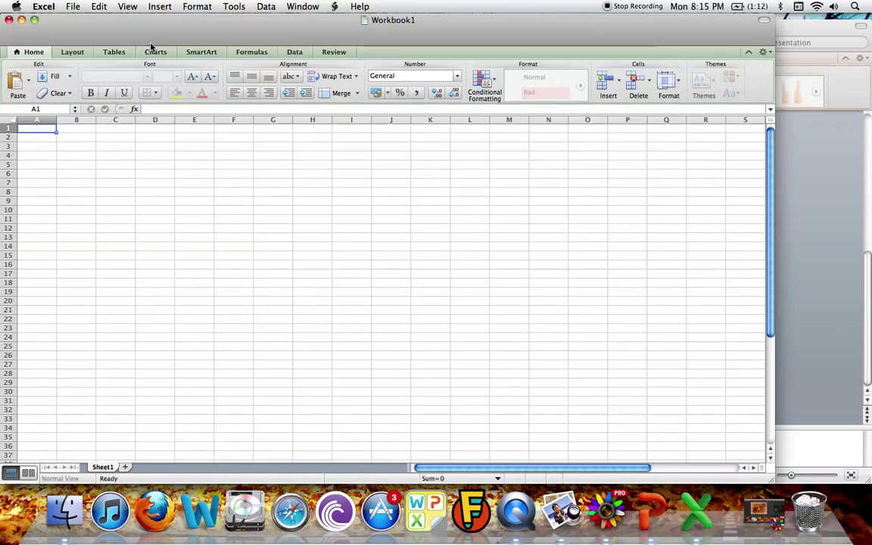
pyautogui.click(8, 19)
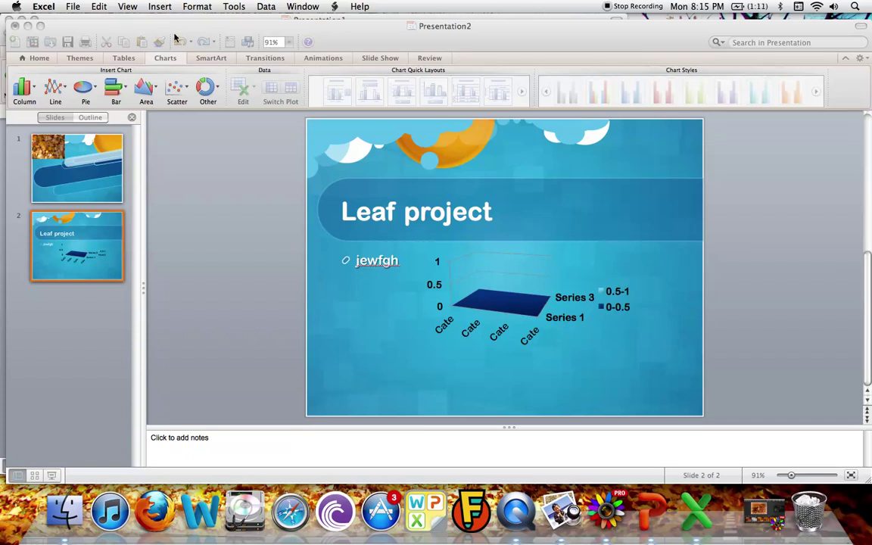
pyautogui.click(161, 66)
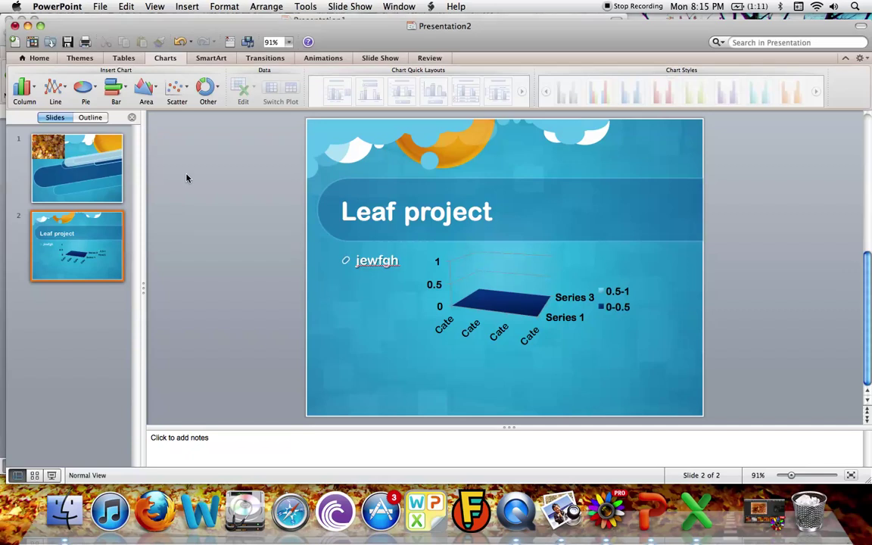
# Examine the SmartArt graphic layouts in the Relationship, Cycle, Process, List, Matrix, Pyramid and Picture categories.
pyautogui.click(211, 60)
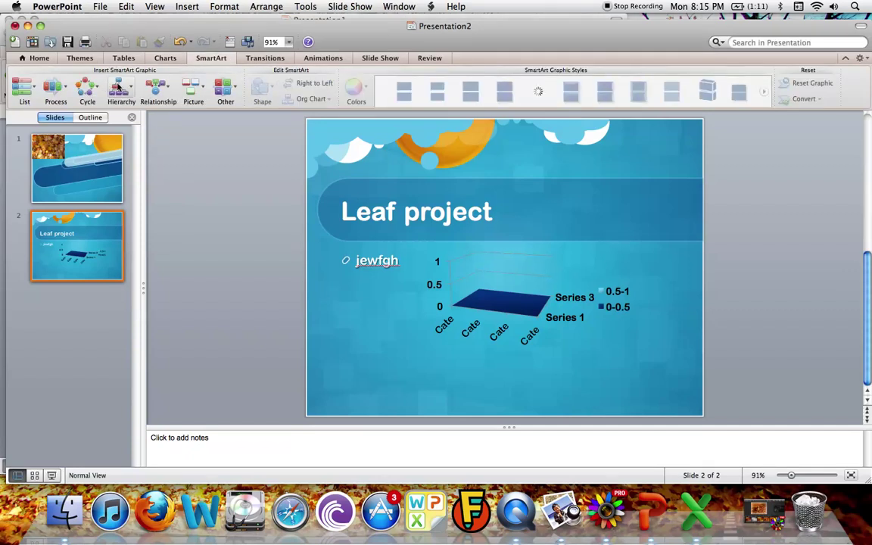
pyautogui.click(155, 87)
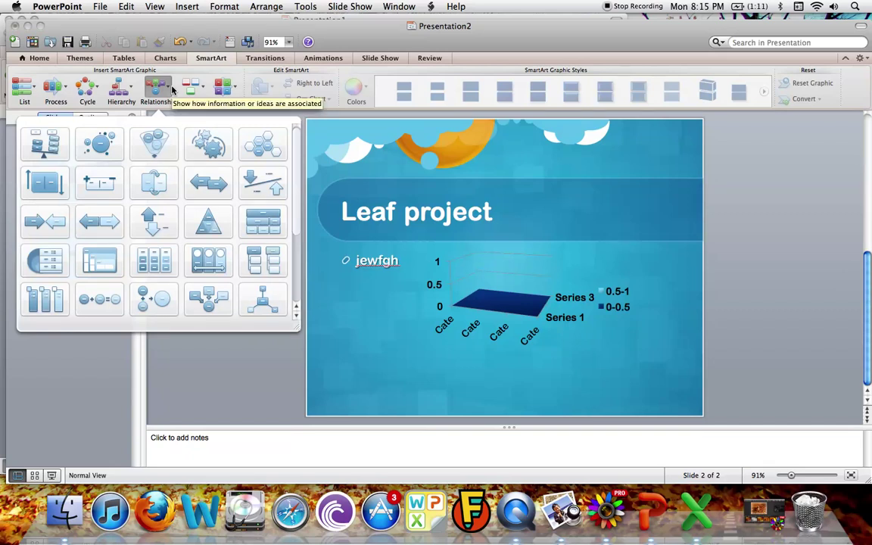
pyautogui.click(93, 86)
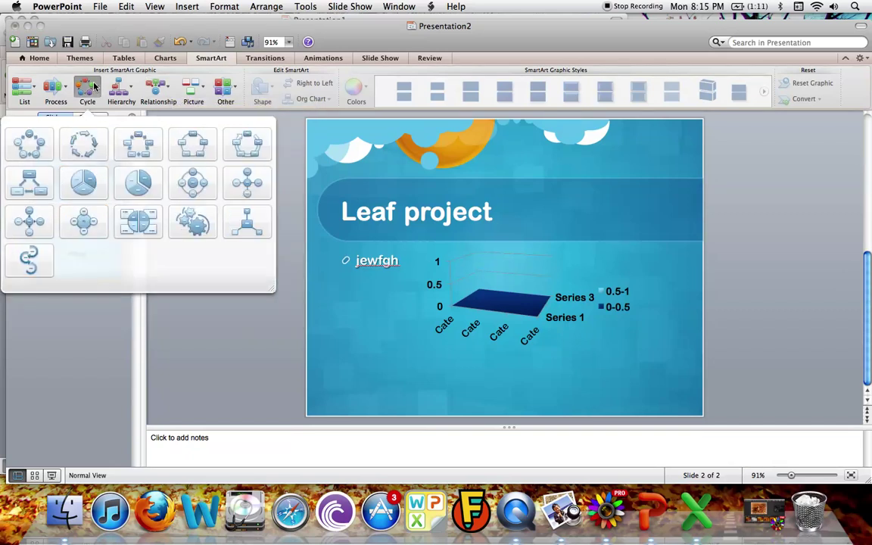
pyautogui.click(50, 95)
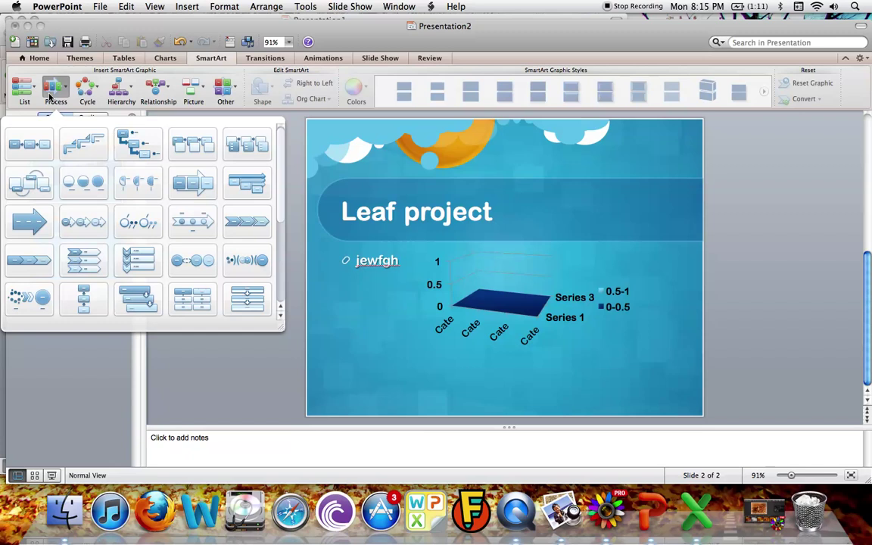
pyautogui.click(27, 92)
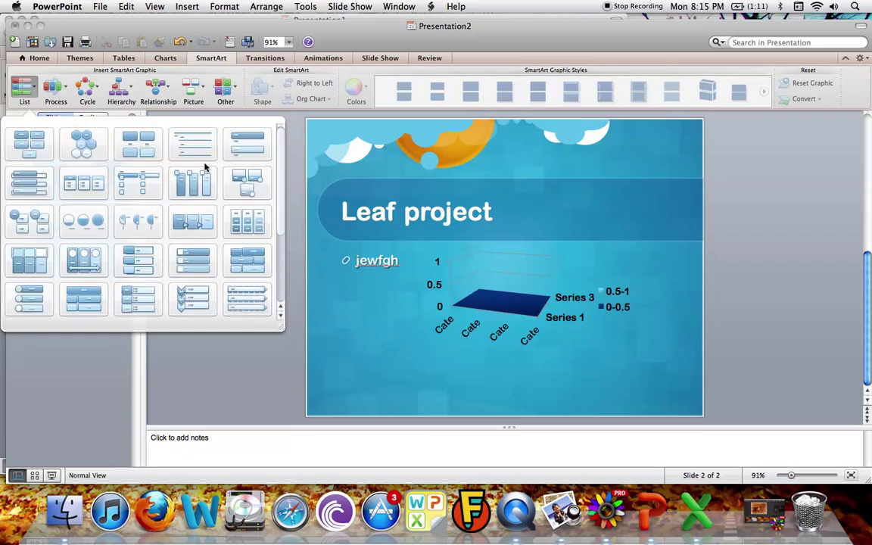
pyautogui.click(228, 90)
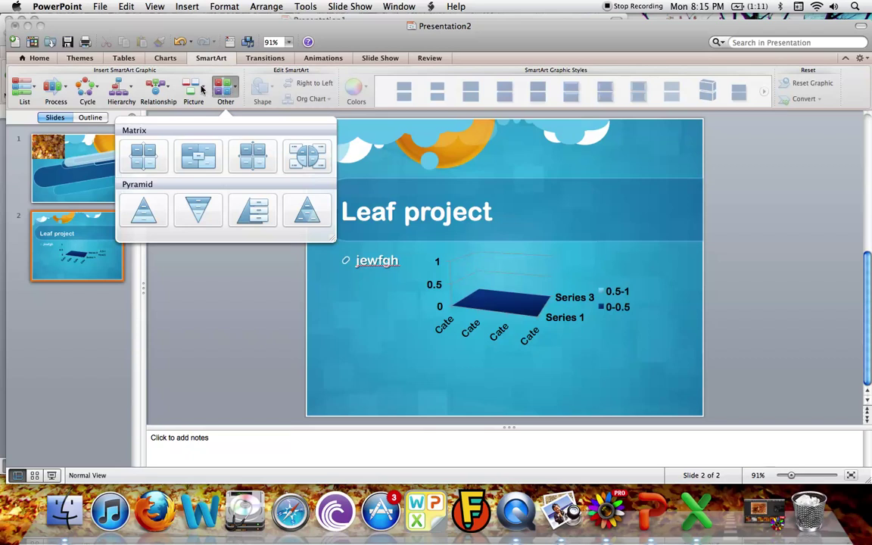
pyautogui.click(194, 90)
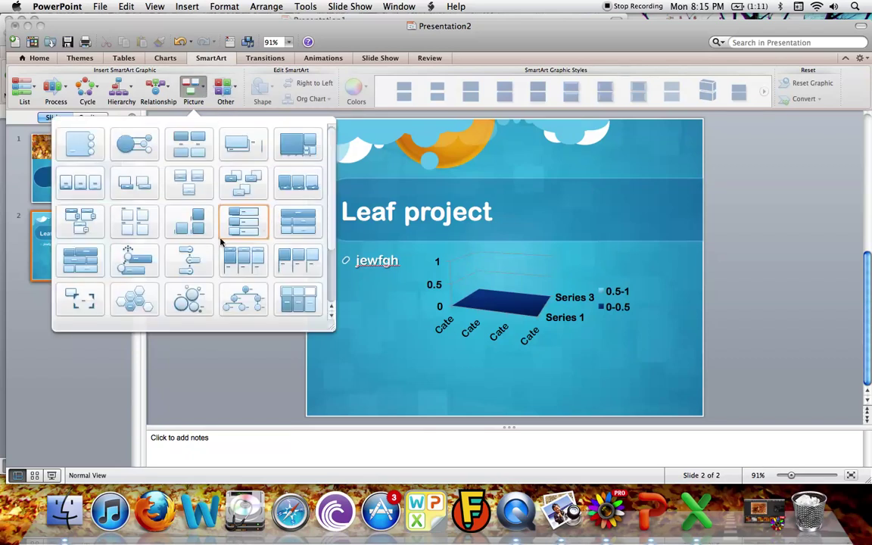
# Insert the Picture SmartArt graphic with three text circles and alternating picture boxes on slide 2, and close its text pane.
pyautogui.click(189, 263)
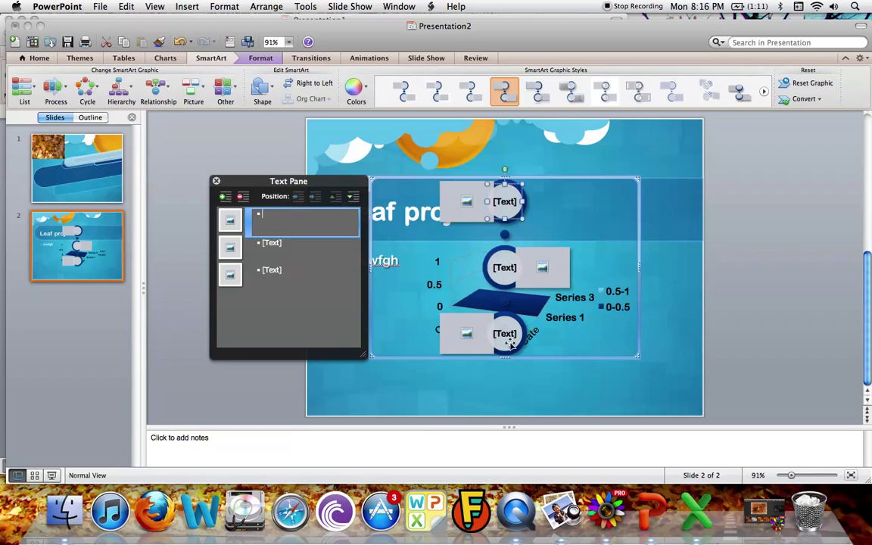
pyautogui.click(216, 183)
pyautogui.click(274, 59)
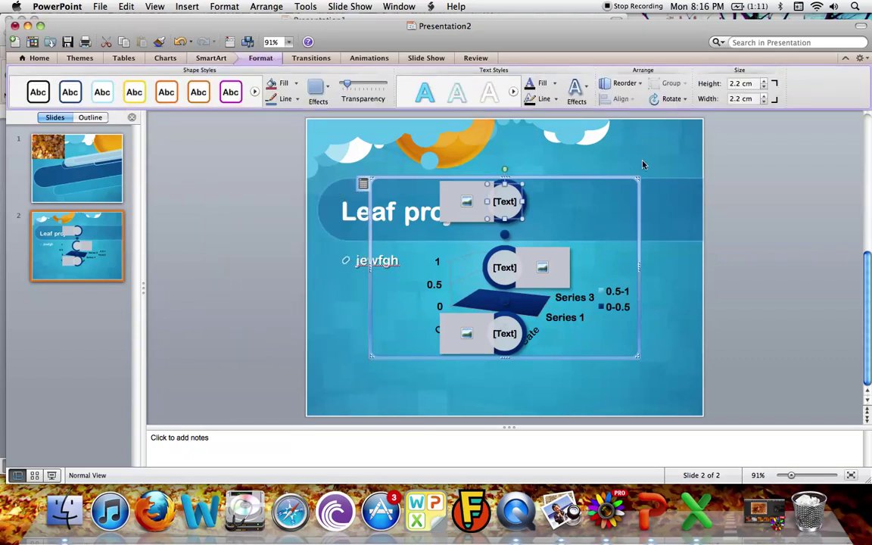
# Apply the Push transition to slide 1 and the Wipe transition to slide 2.
pyautogui.click(318, 59)
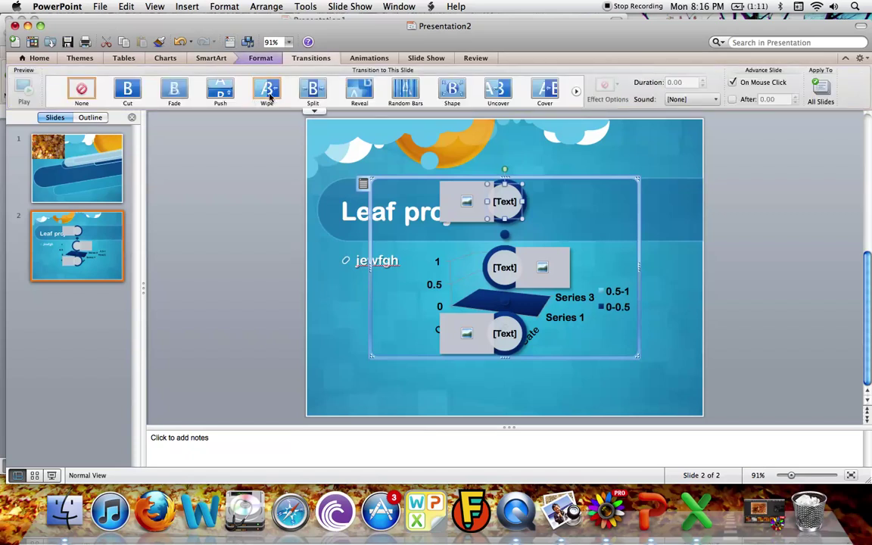
pyautogui.click(70, 154)
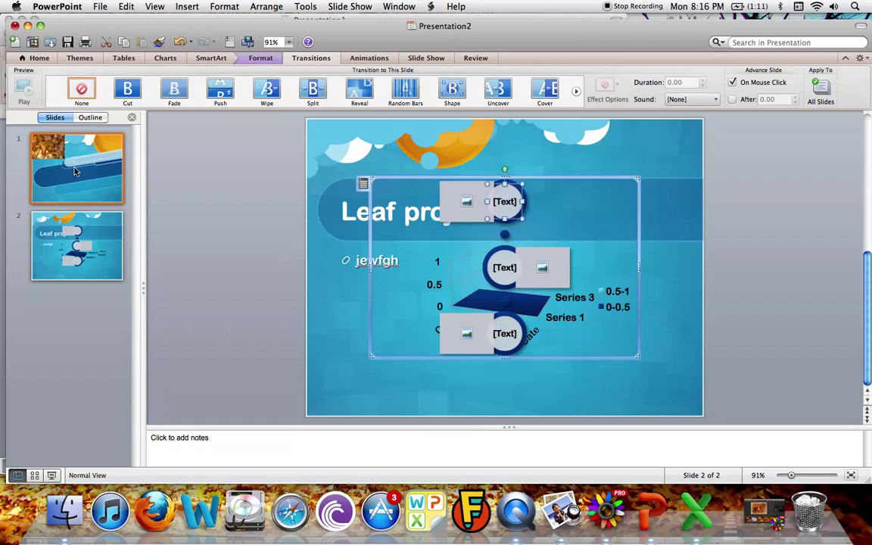
pyautogui.click(220, 90)
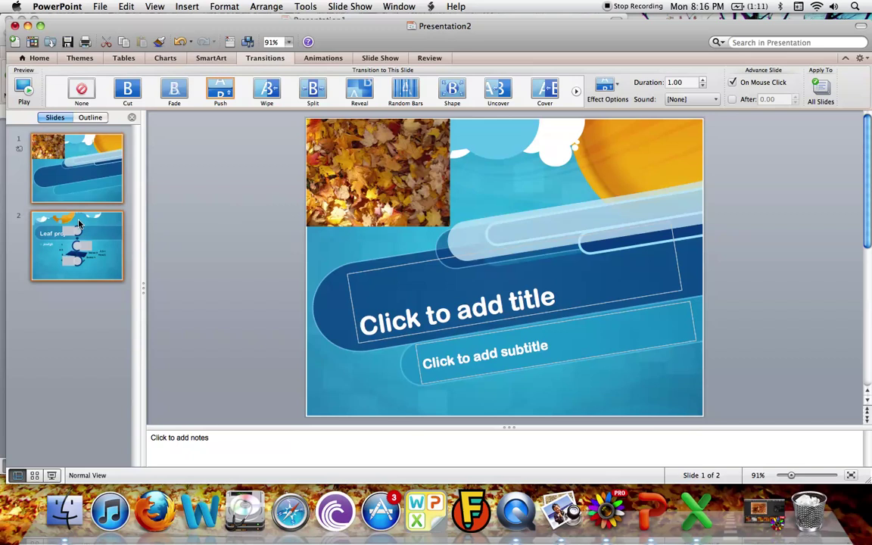
pyautogui.click(75, 239)
pyautogui.click(267, 90)
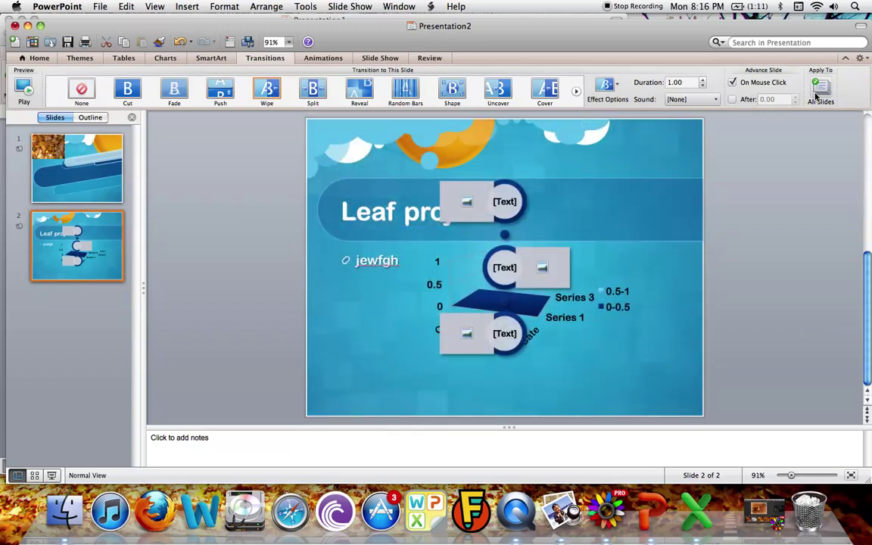
# Preview slide 2 from the animation tools, and view the slide show and review options.
pyautogui.click(321, 59)
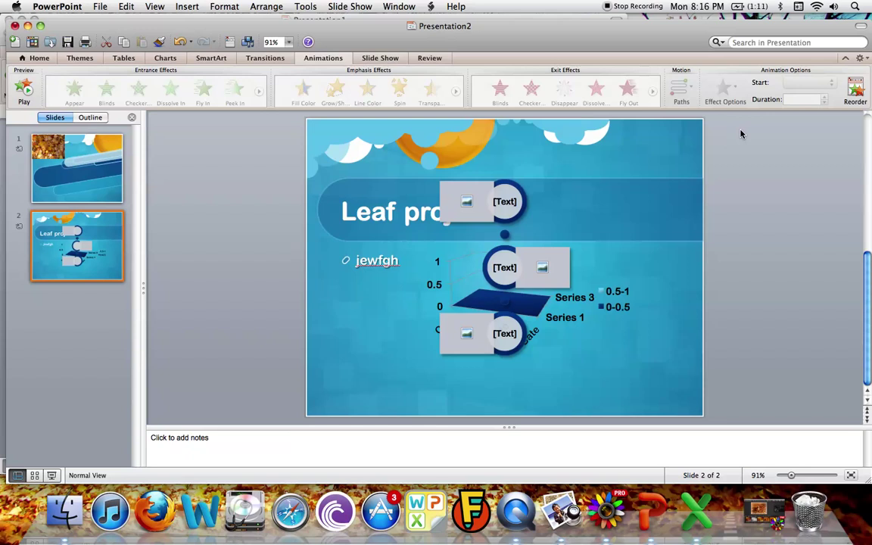
pyautogui.click(25, 86)
pyautogui.click(381, 58)
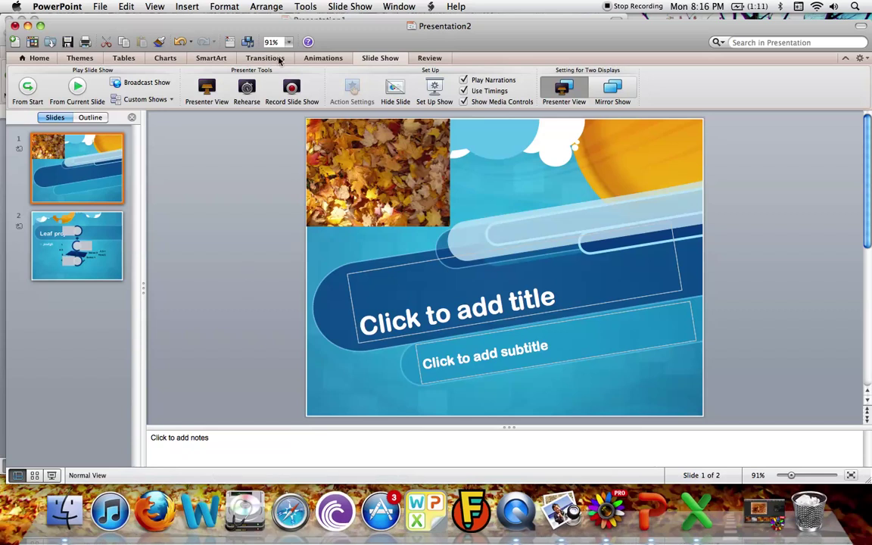
pyautogui.click(430, 58)
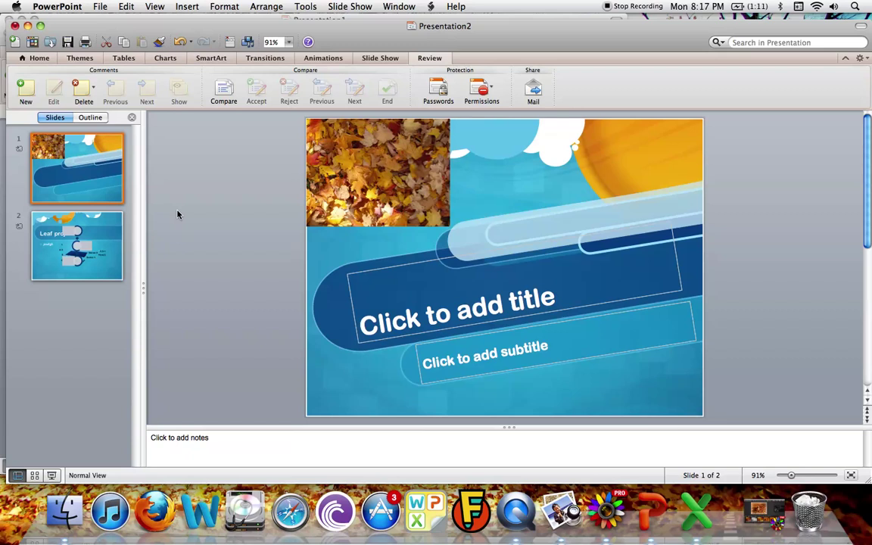
# Undo the edits back through the SmartArt graphic, chart, bullet text and title until the second slide's insertion is undone.
pyautogui.click(55, 237)
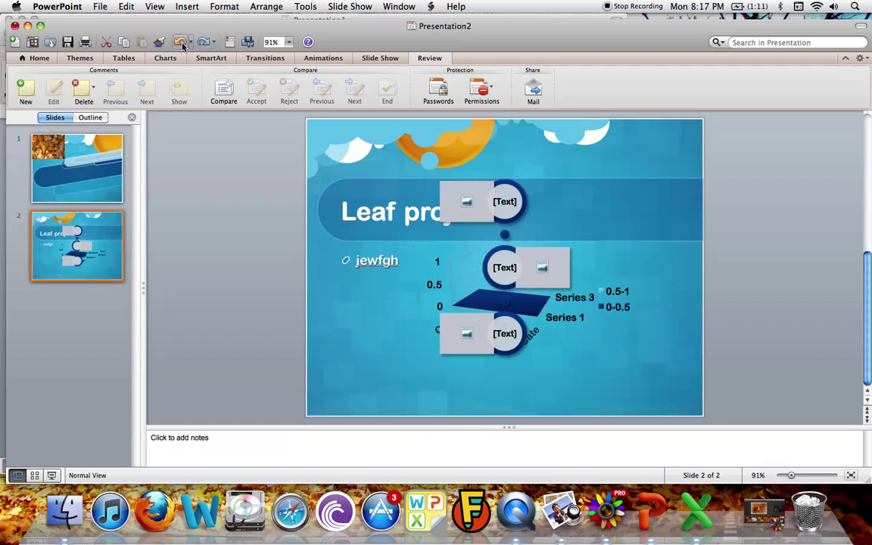
pyautogui.click(180, 43)
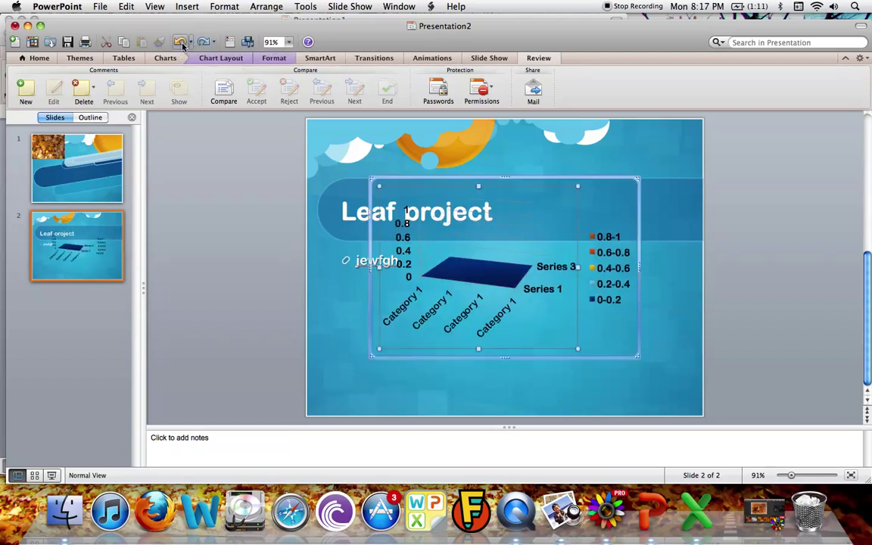
pyautogui.click(181, 43)
pyautogui.click(180, 42)
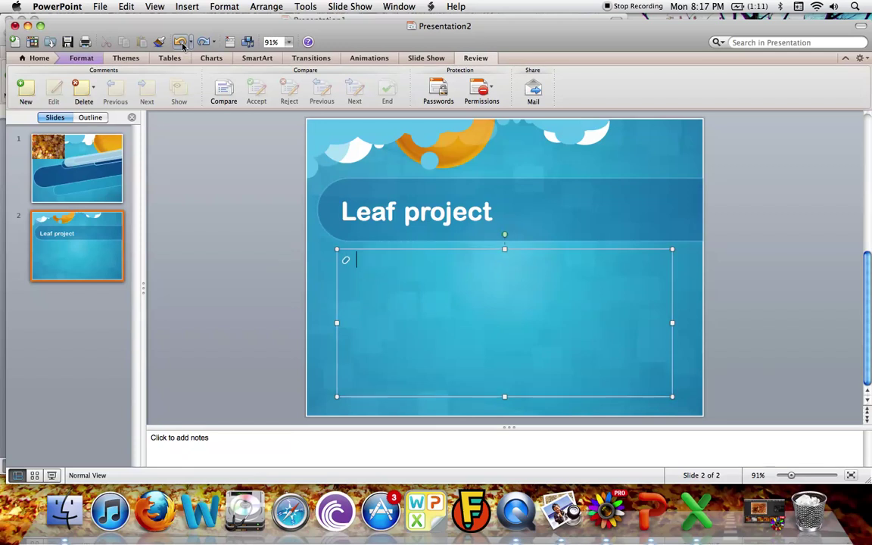
pyautogui.click(180, 42)
pyautogui.click(180, 42)
pyautogui.click(181, 43)
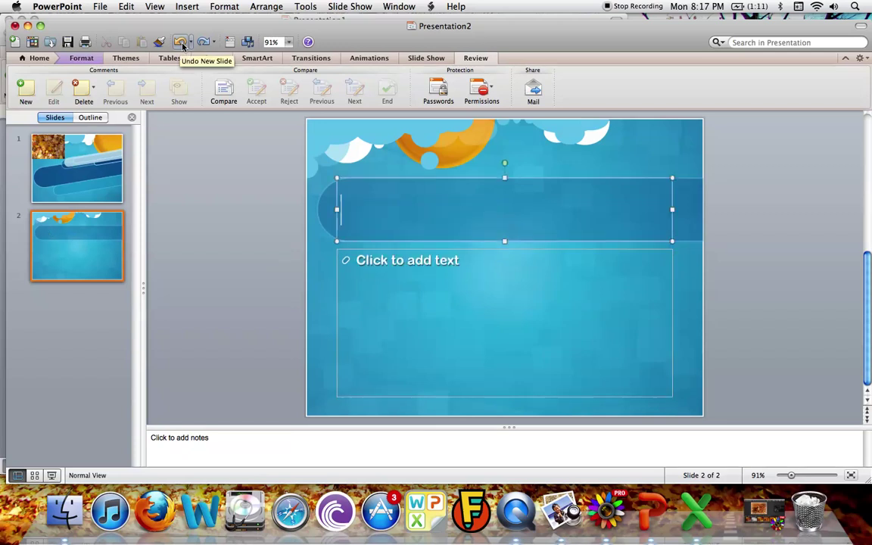
pyautogui.click(180, 42)
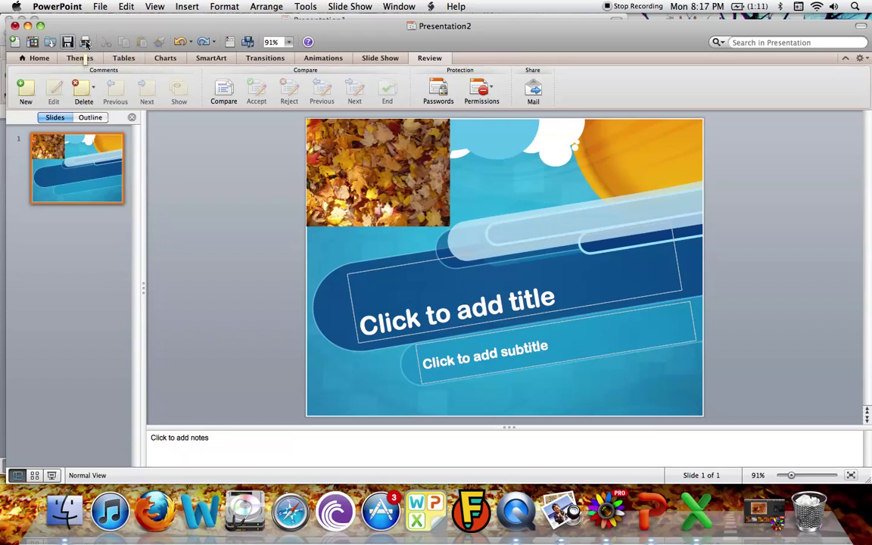
# View the themes in the presentation gallery and close it without choosing one.
pyautogui.click(33, 42)
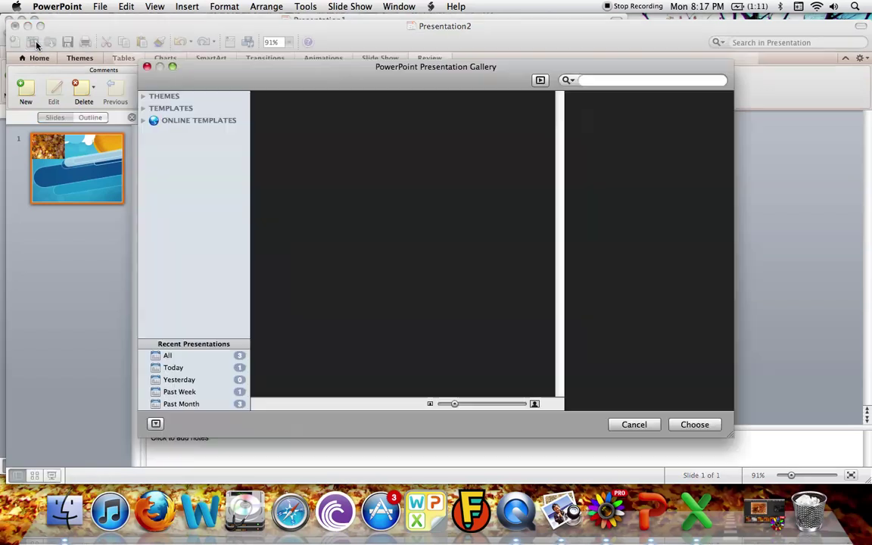
pyautogui.scroll(-4, 370, 227)
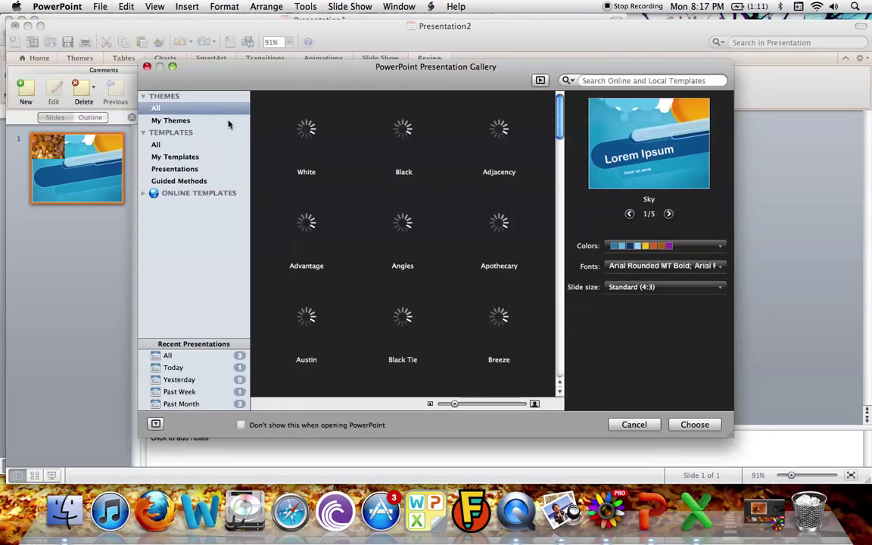
pyautogui.click(147, 66)
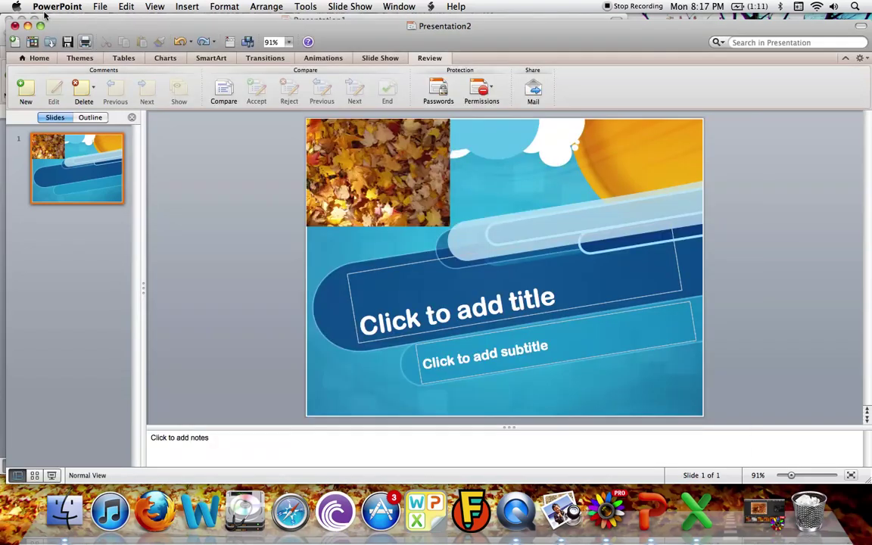
# Start closing the presentation, fill in the save dialog with the name leaf and the Documents location, and cancel the save.
pyautogui.click(16, 26)
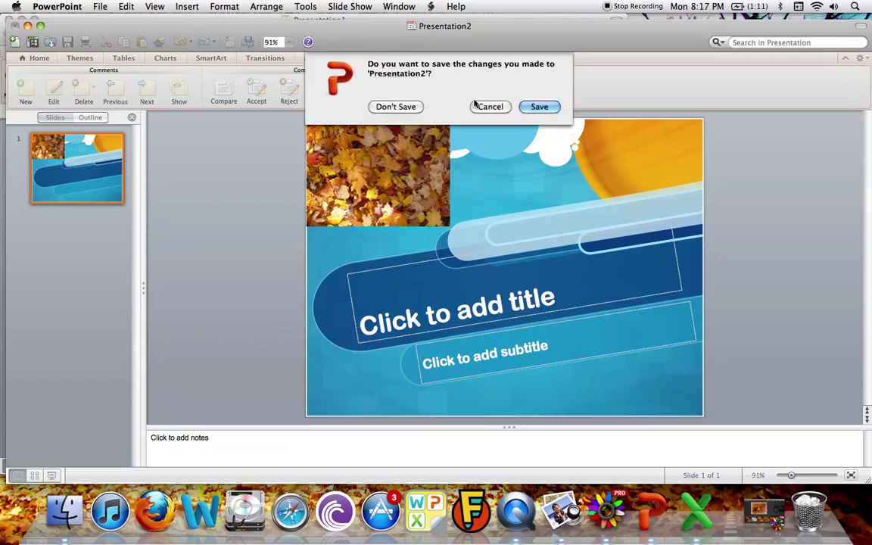
pyautogui.click(542, 105)
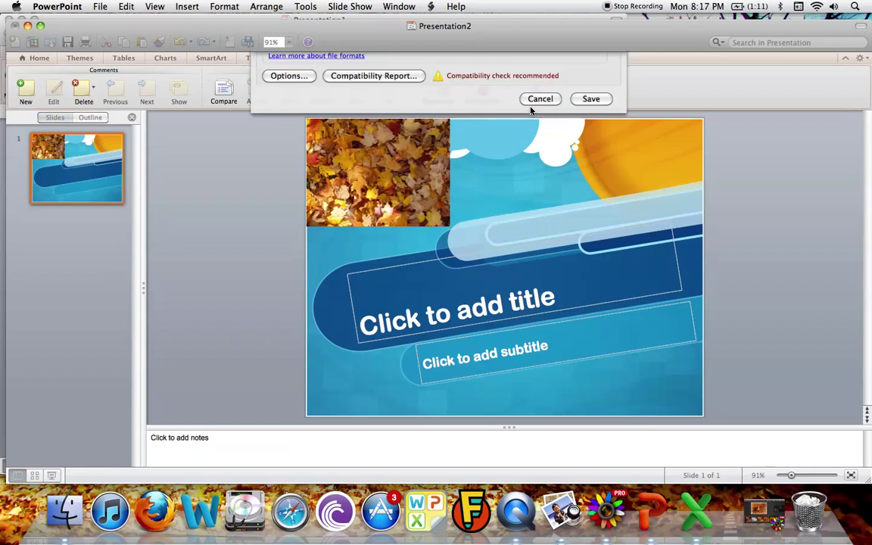
pyautogui.press('BackSpace')
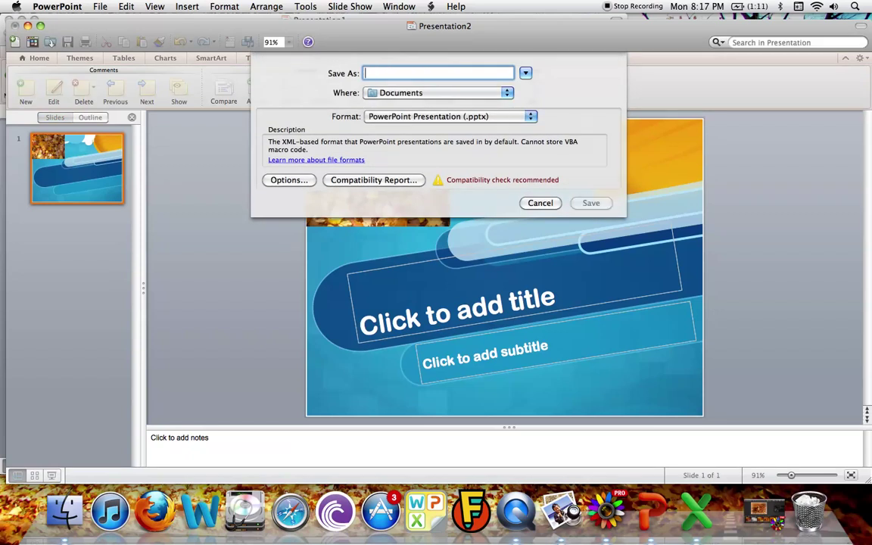
pyautogui.write('leaf')
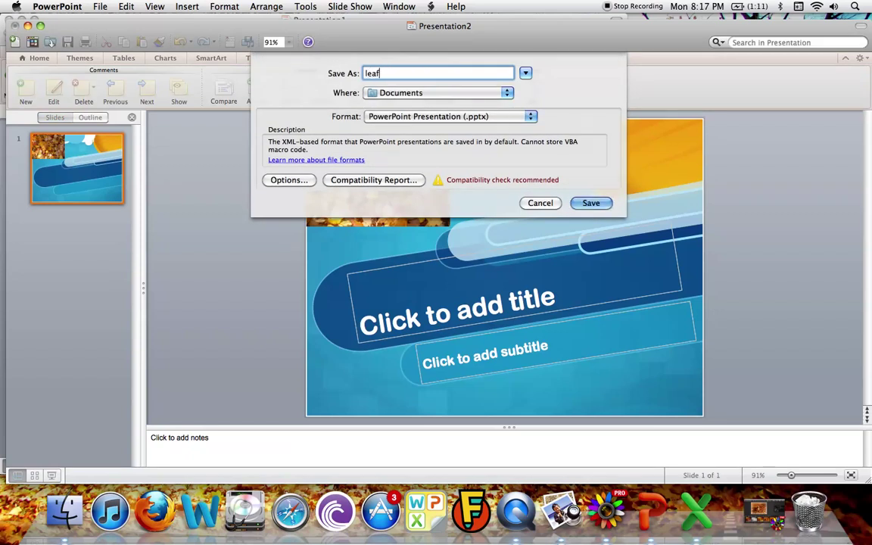
pyautogui.click(475, 96)
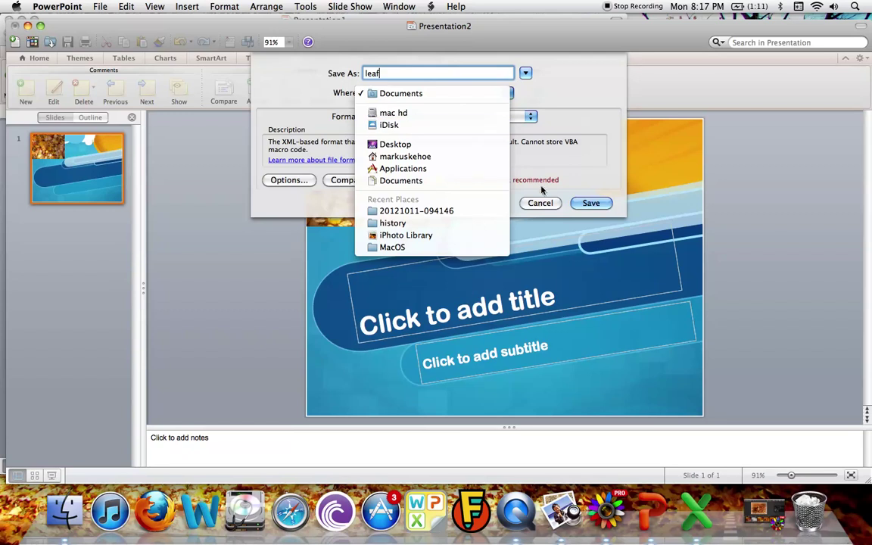
pyautogui.click(484, 182)
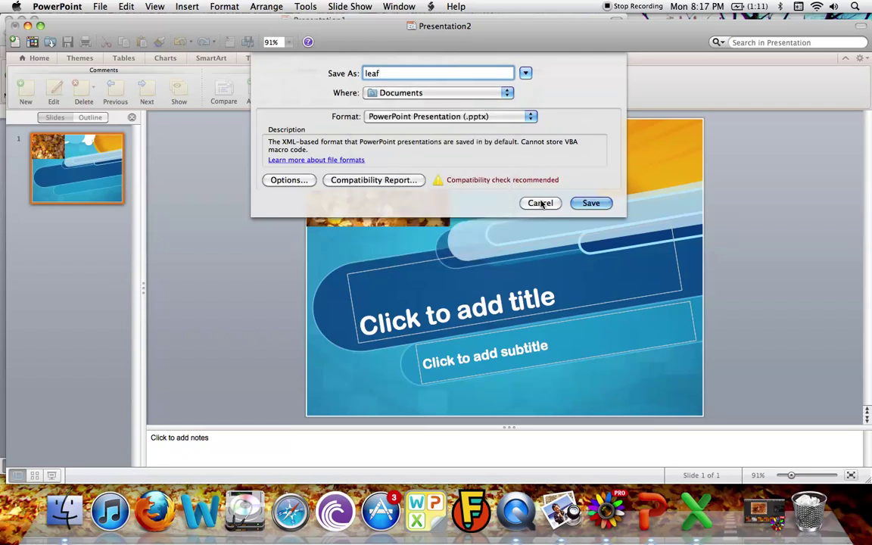
pyautogui.click(542, 203)
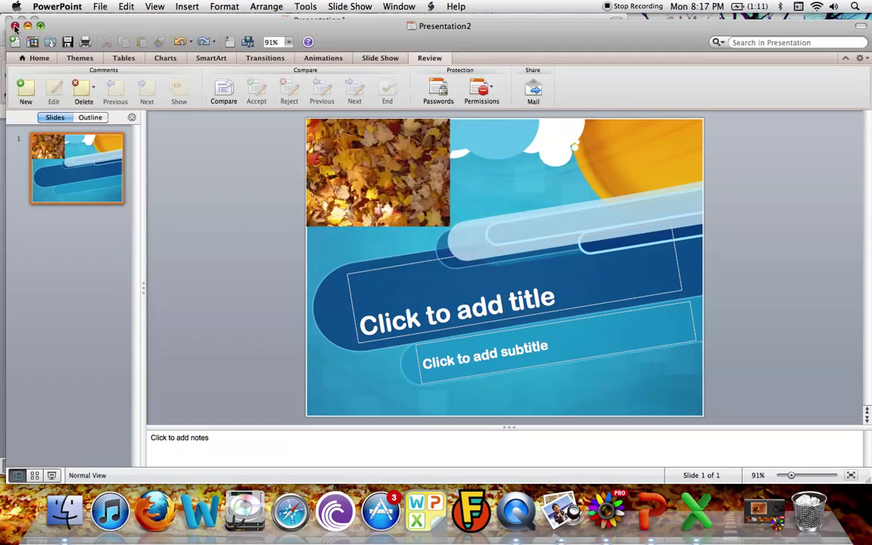
# Close the presentation without saving its changes.
pyautogui.click(15, 26)
pyautogui.click(400, 107)
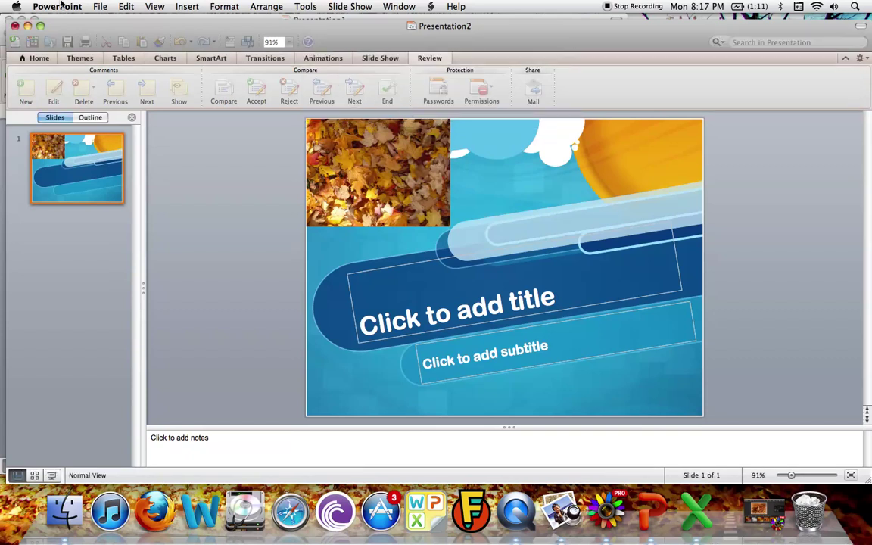